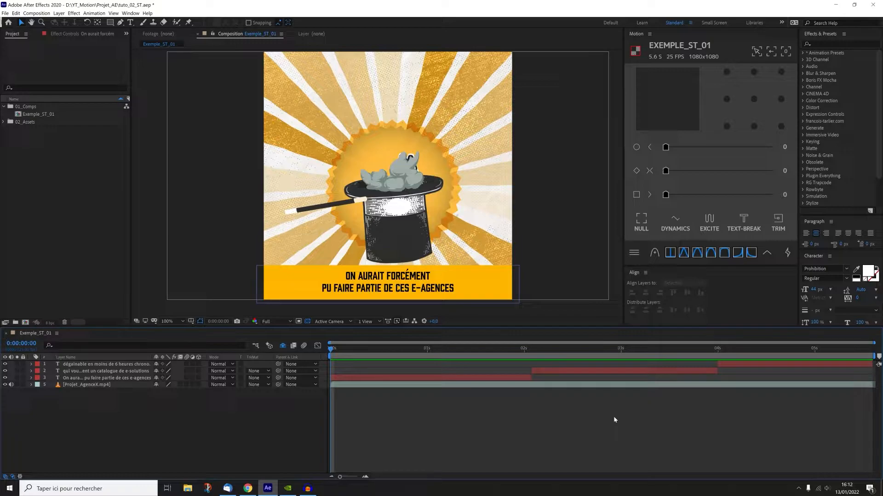
- Play and scrub through the Exemple_ST_01 composition to examine when each of the three subtitles appears
key(space)
drag(615, 352, 428, 350)
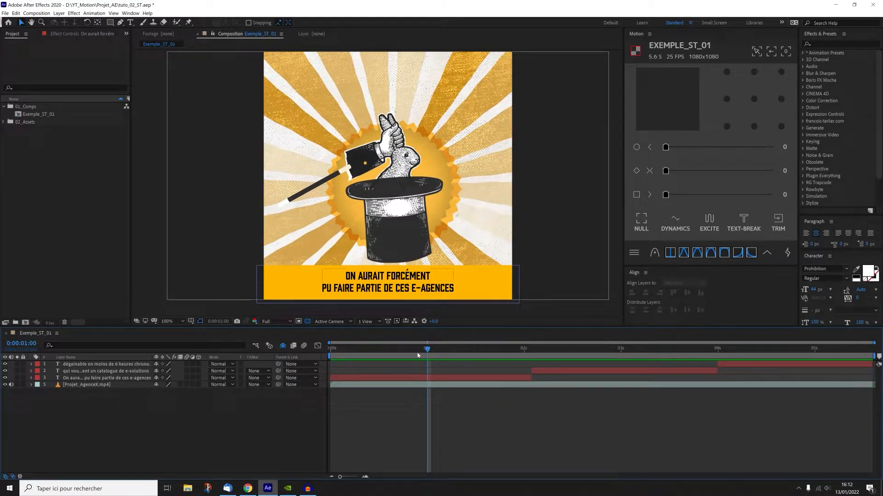
drag(518, 350, 525, 352)
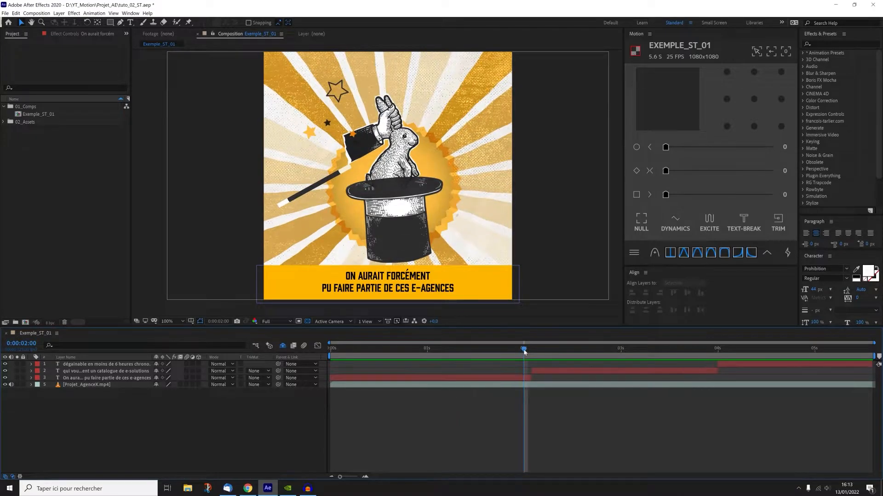
key(space)
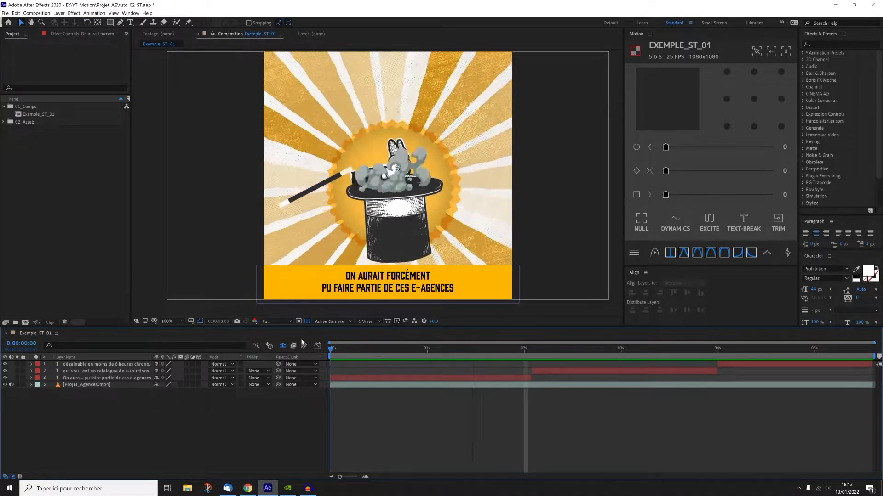
key(space)
click(119, 378)
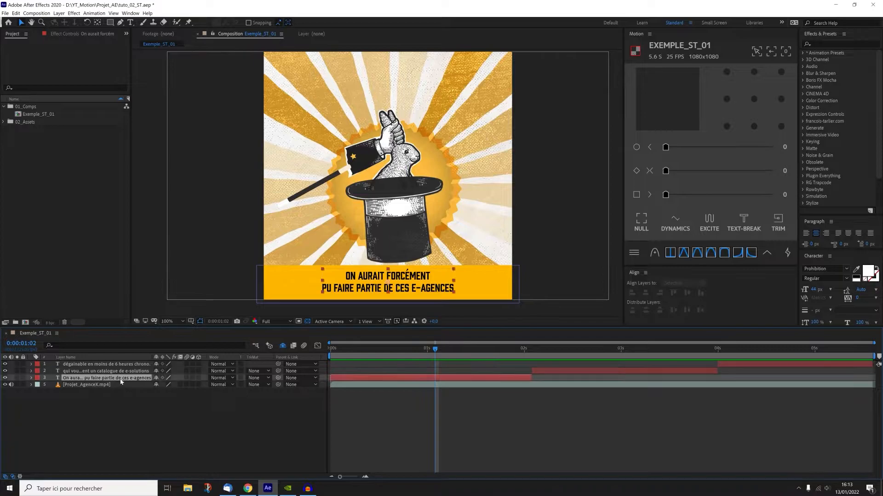
drag(430, 351, 799, 362)
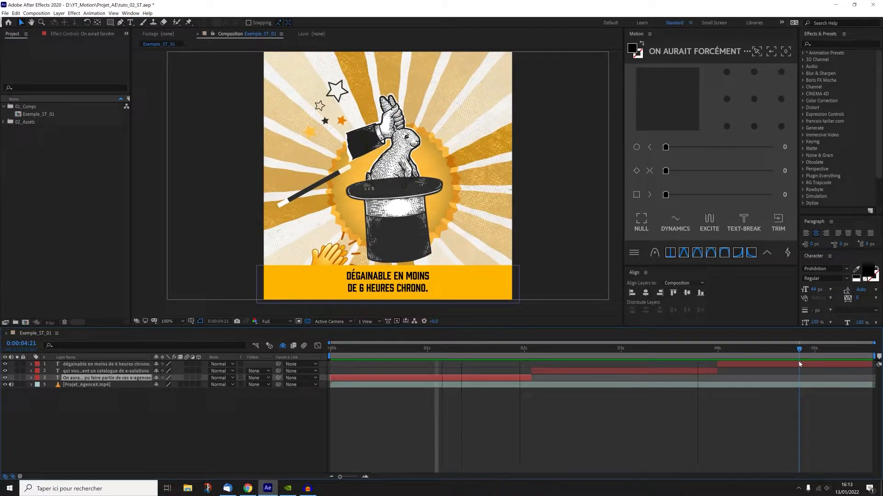
click(732, 366)
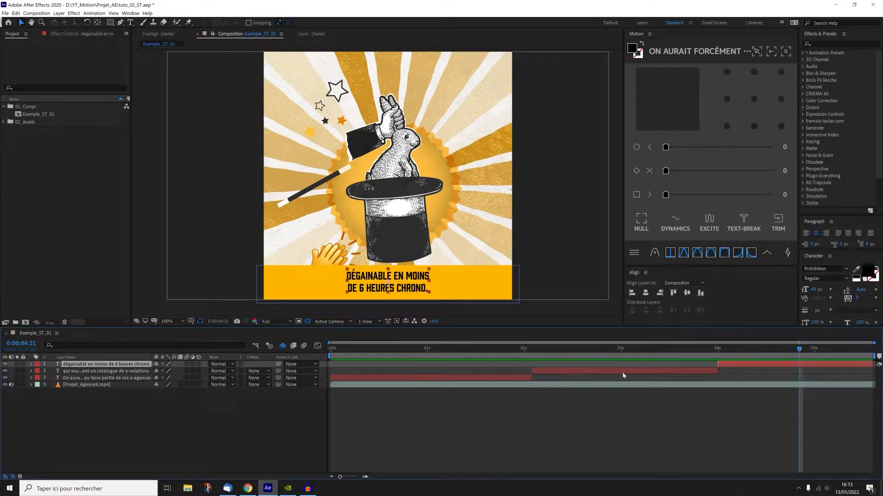
- Examine how the three separate subtitle text layers follow one another in the timeline, checking the first subtitle around 0:00:01:00
click(489, 444)
click(450, 349)
click(450, 378)
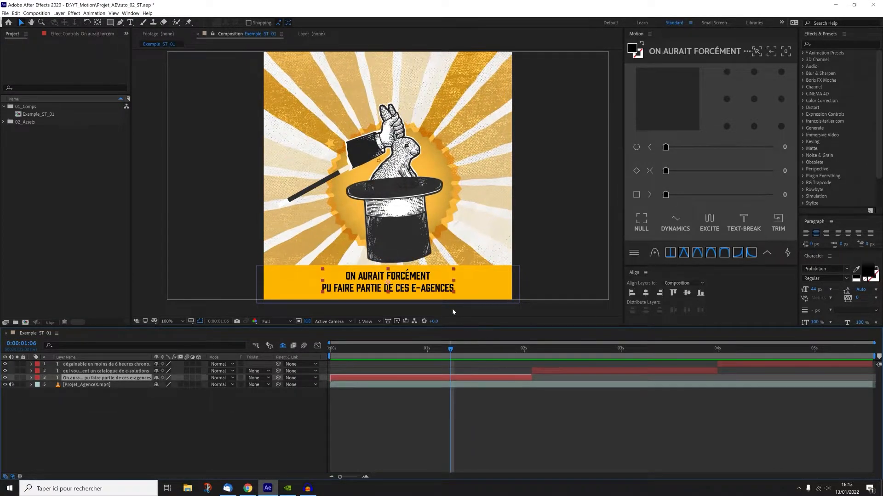
shift+click(736, 366)
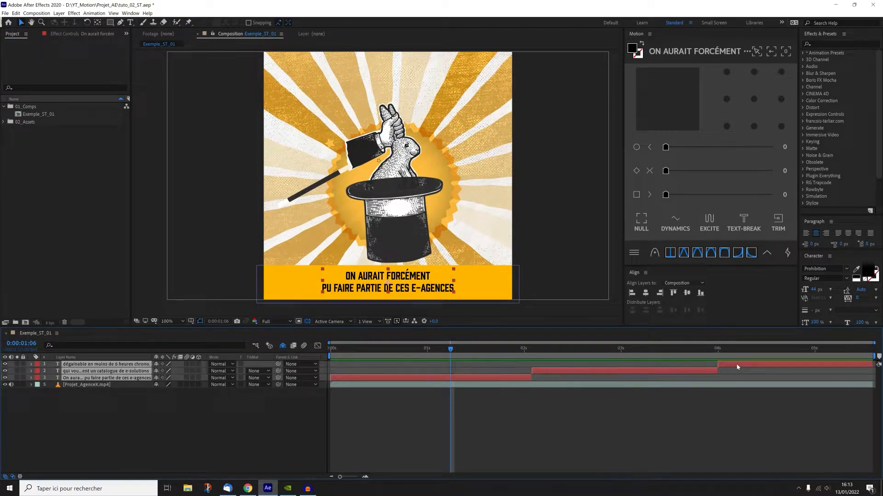
click(715, 397)
click(528, 377)
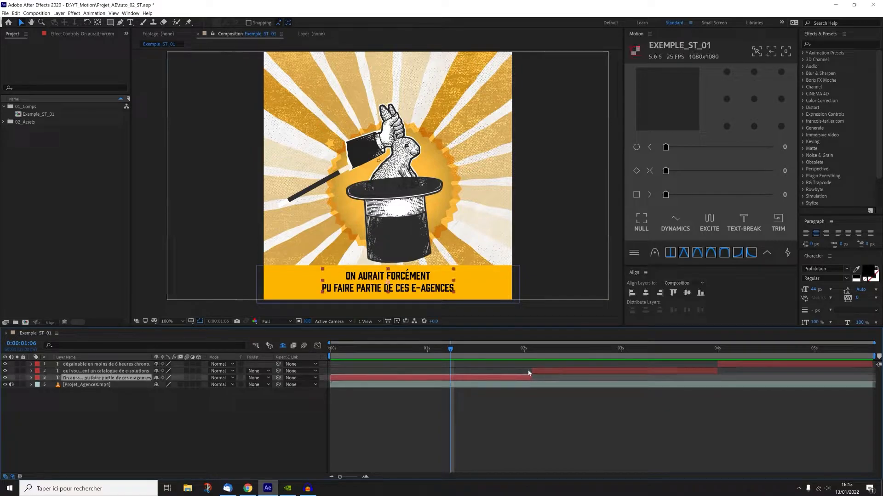
shift+click(727, 365)
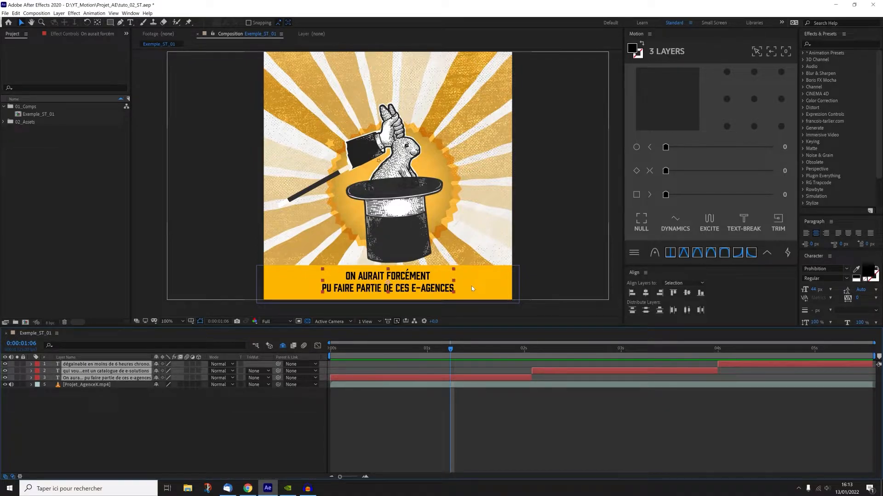
click(41, 114)
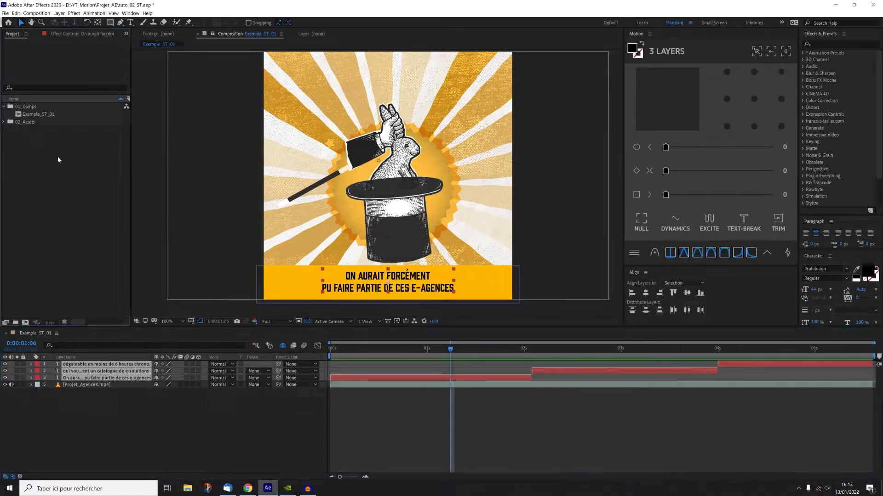
click(77, 215)
click(488, 378)
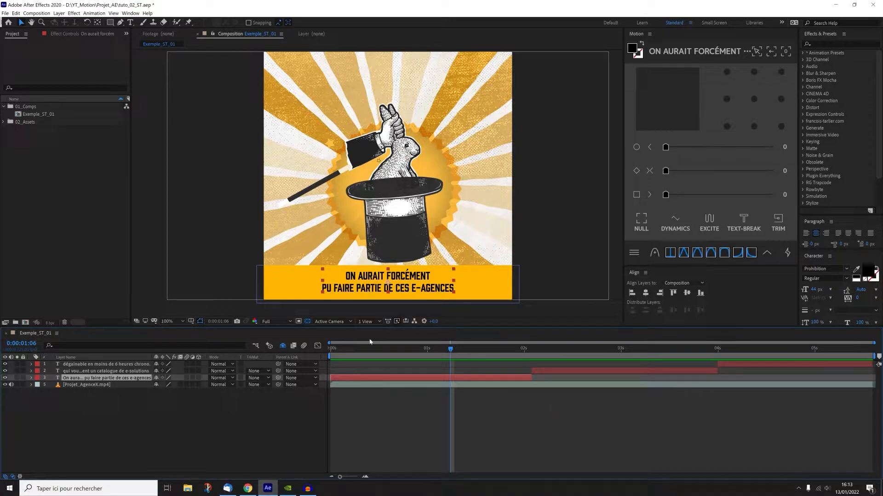
click(427, 350)
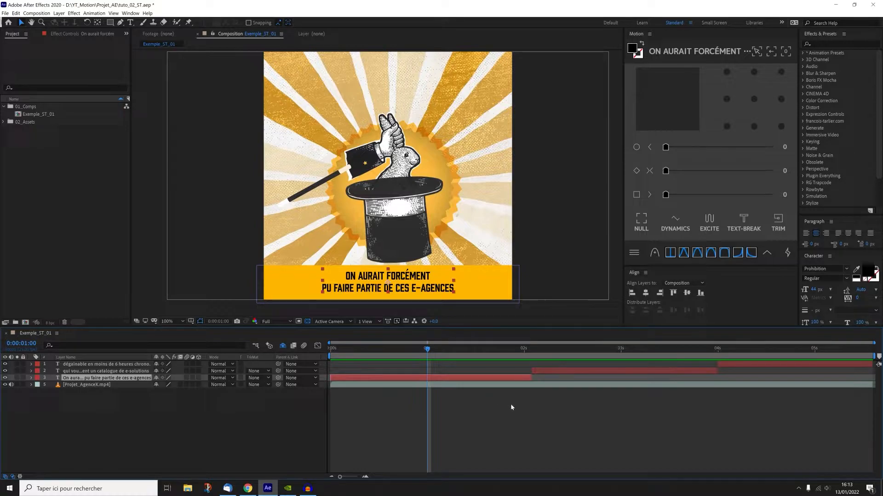
click(469, 395)
mouse_move(427, 351)
mouse_down()
mouse_move(575, 354)
mouse_move(514, 367)
mouse_move(391, 359)
mouse_move(722, 359)
mouse_move(428, 356)
mouse_up()
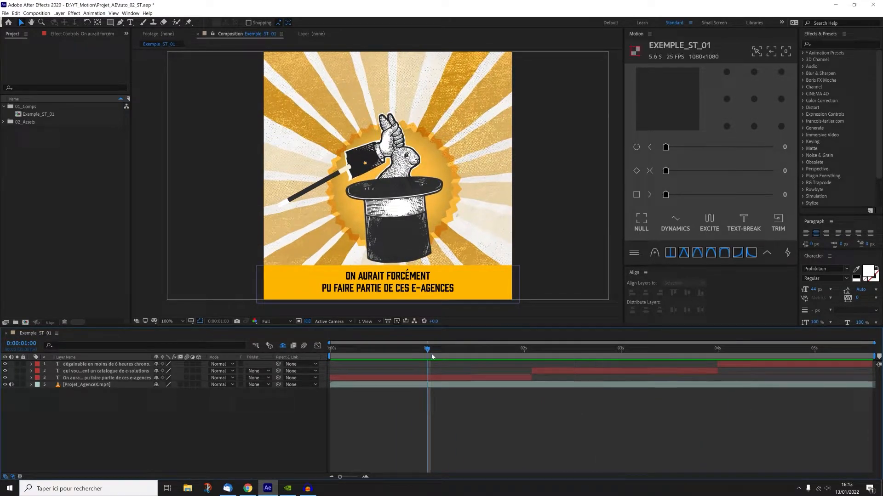
drag(514, 351, 427, 350)
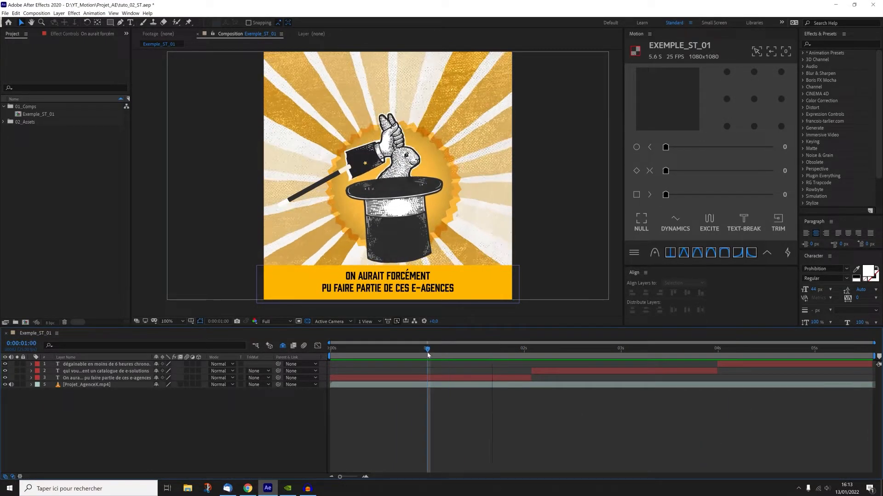
- Duplicate the Exemple_ST_01 composition and open the copy
click(42, 114)
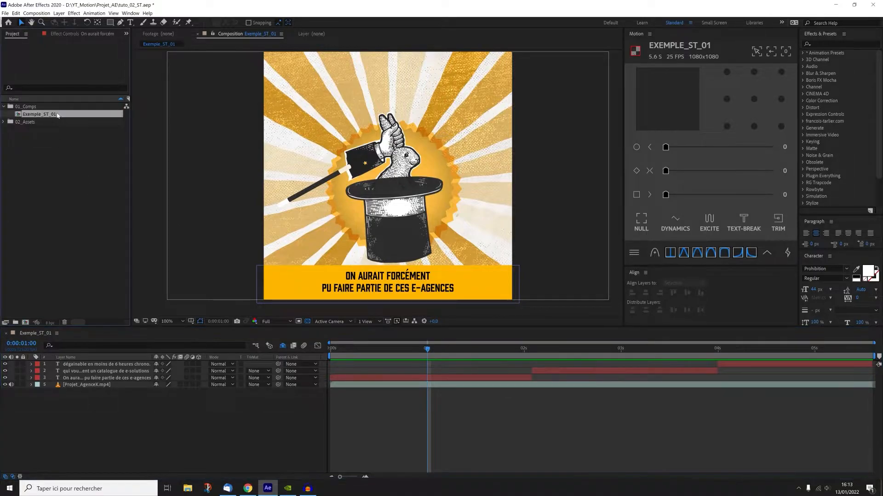
key(ctrl+d)
double_click(52, 122)
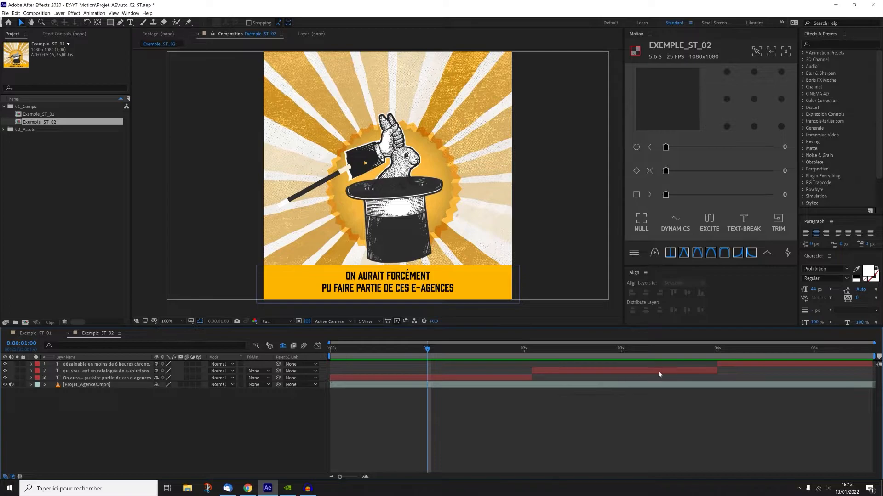
- Add a Source Text keyframe at 0:00:01:00 on the first subtitle's layer and hide the other two subtitle layers
click(456, 378)
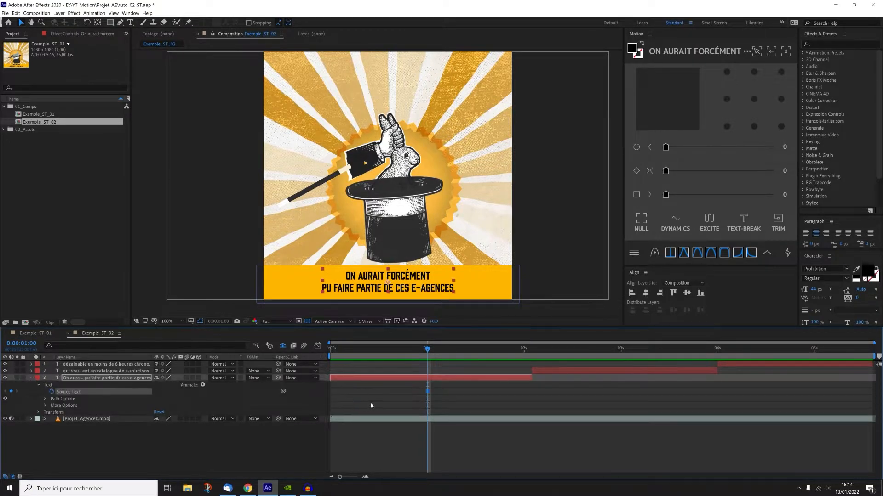
drag(443, 391, 404, 401)
click(578, 372)
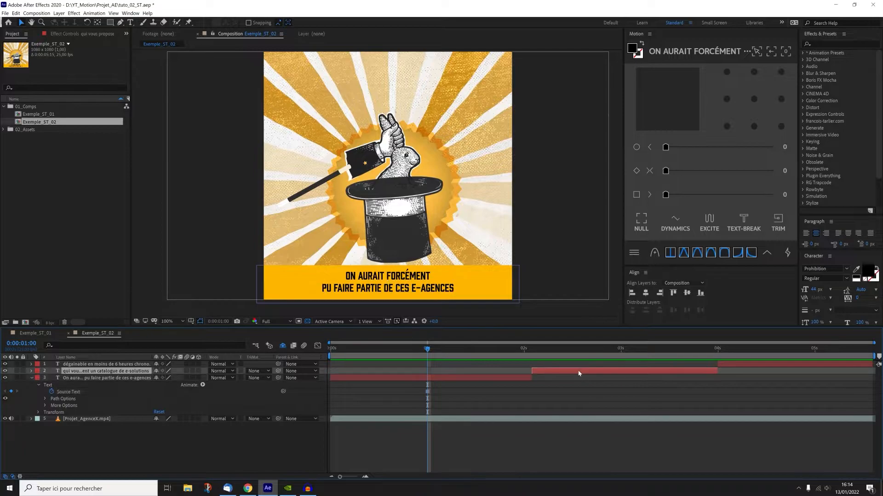
drag(5, 371, 5, 363)
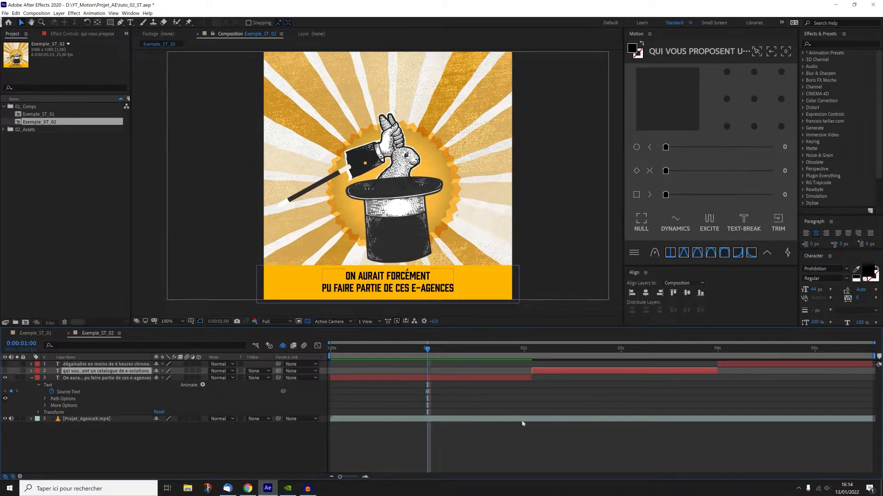
- Copy the second subtitle's text and extend the first subtitle's layer to the end of the composition
click(520, 432)
click(589, 350)
double_click(609, 372)
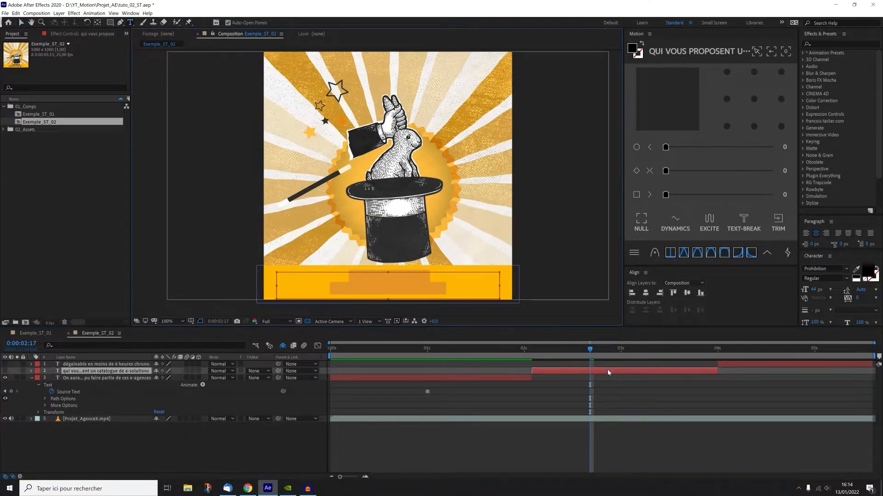
click(485, 352)
drag(485, 352, 877, 381)
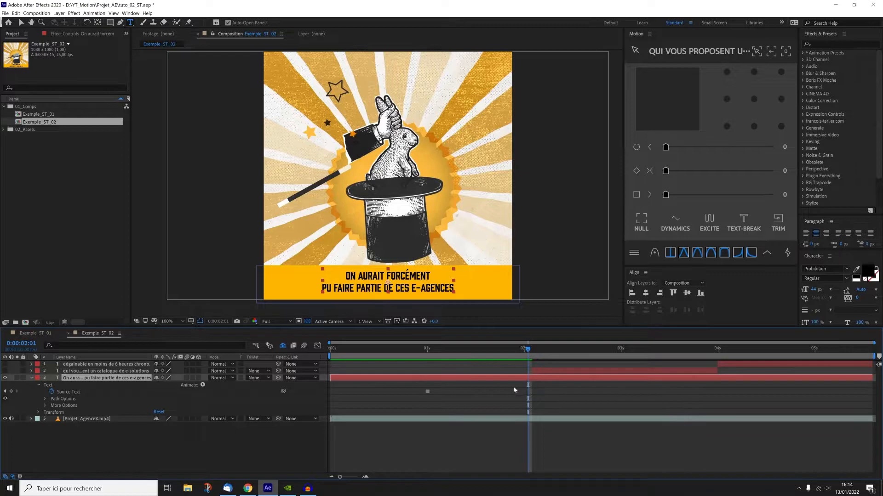
- Add a Source Text keyframe at 0:00:02:01 and replace its text with "qui vous proposent un catalogue de e-solutions"
click(68, 392)
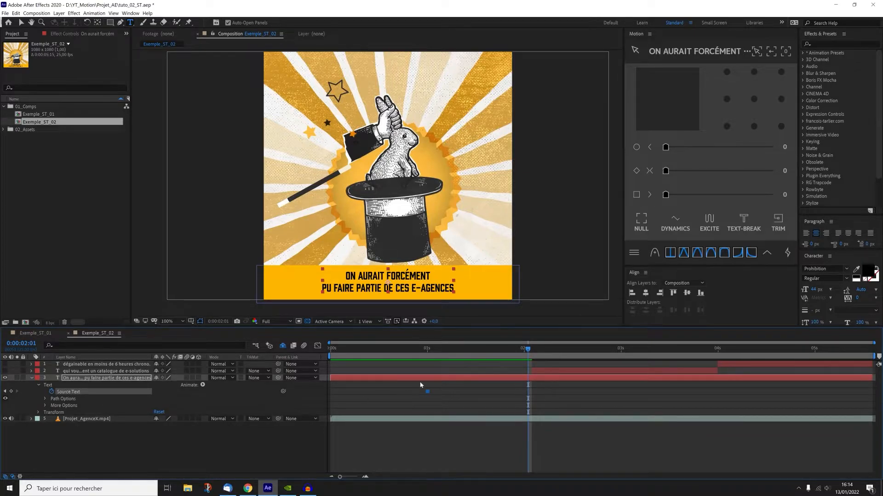
click(11, 392)
click(513, 453)
double_click(529, 392)
text(QUI VOUS PROPOSENT UN CATALOGUE DE E-SOLUTIONS)
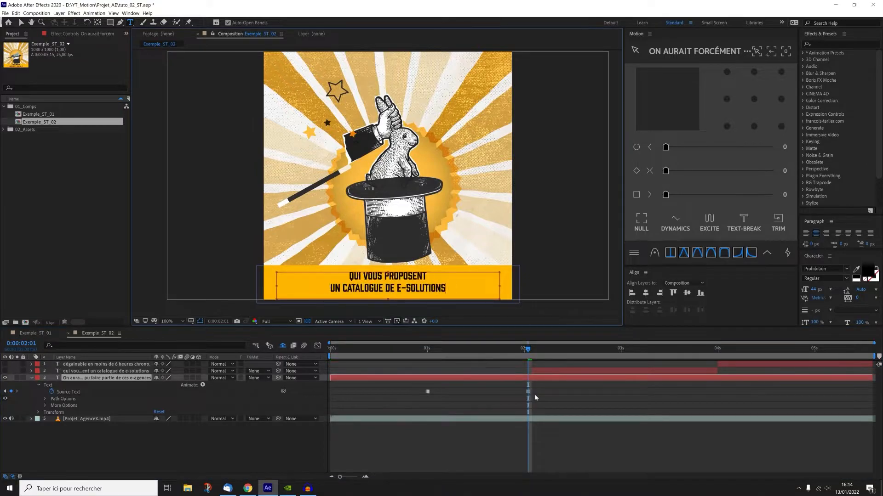
- Delete the separate "qui vous proposent un catalogue de e-solutions" layer and scrub across the first text change
click(564, 372)
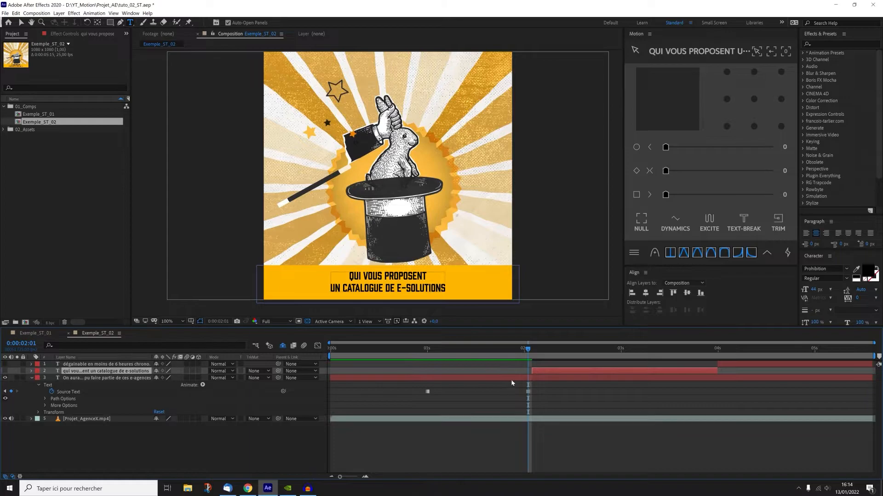
key(Delete)
drag(482, 356, 529, 385)
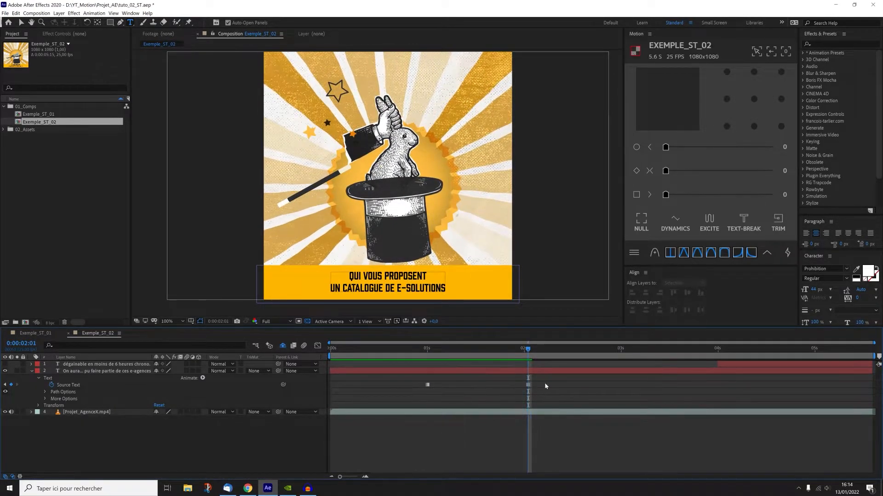
- Add a Source Text keyframe at 0:00:04:00, where the last subtitle layer starts, reading "dégainable en moins de 6 heures chrono."
click(96, 365)
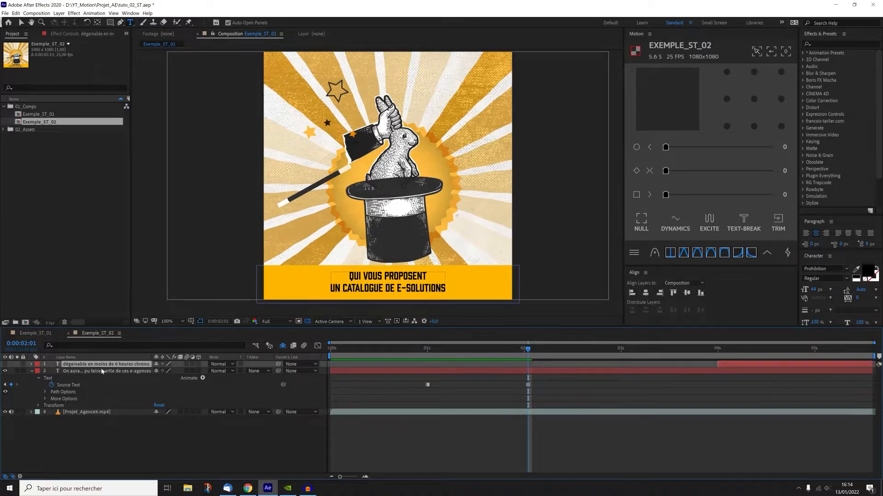
click(107, 371)
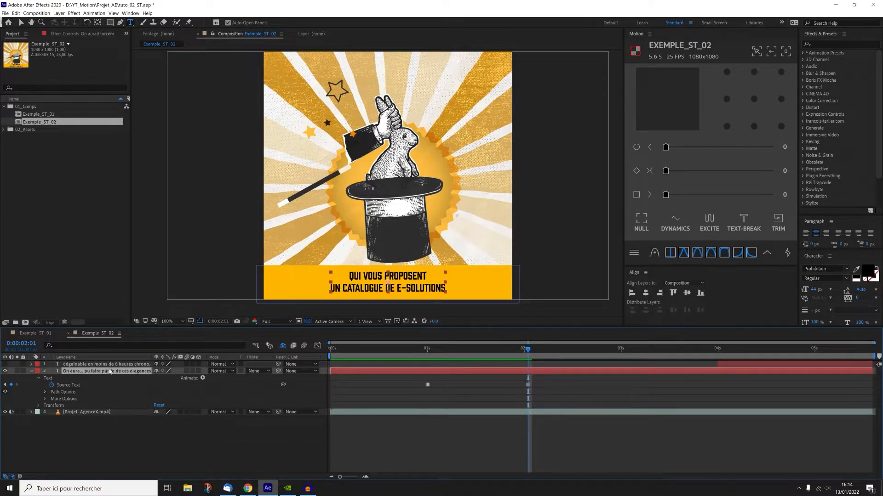
click(741, 351)
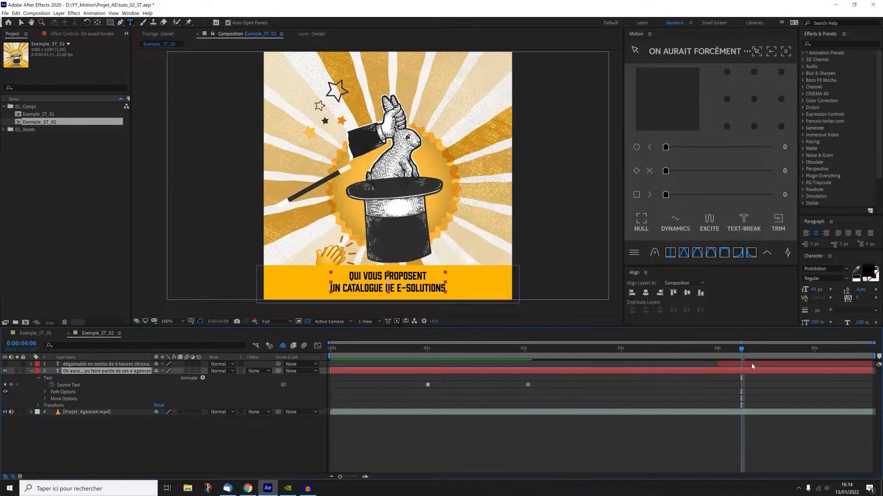
click(751, 363)
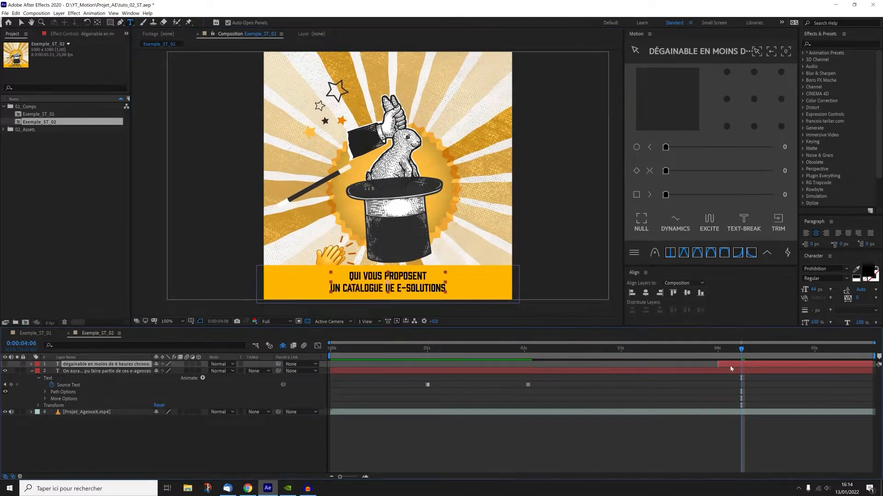
key(Delete)
key(ctrl+z)
key(i)
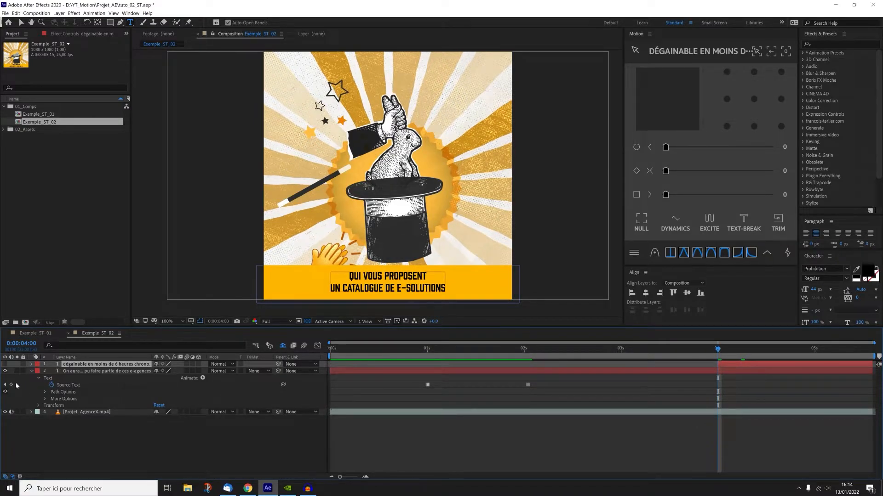
click(11, 385)
click(718, 385)
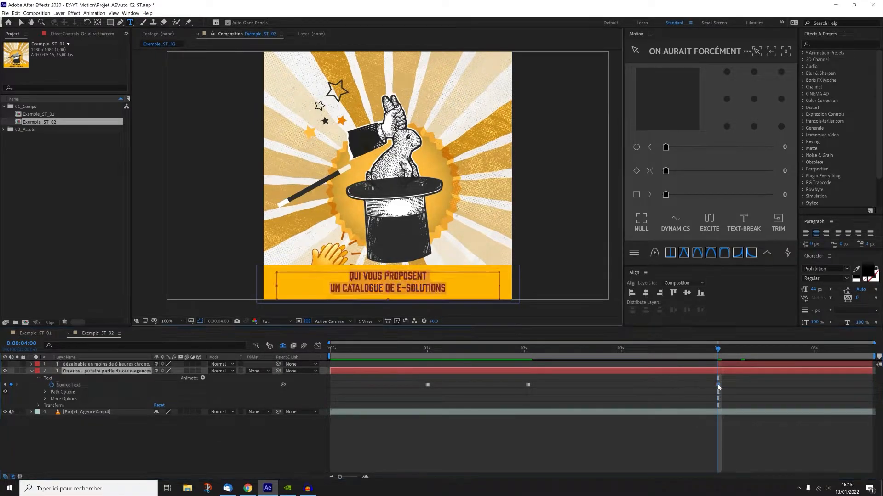
text(dégainable en moins de 6 heures chrono.)
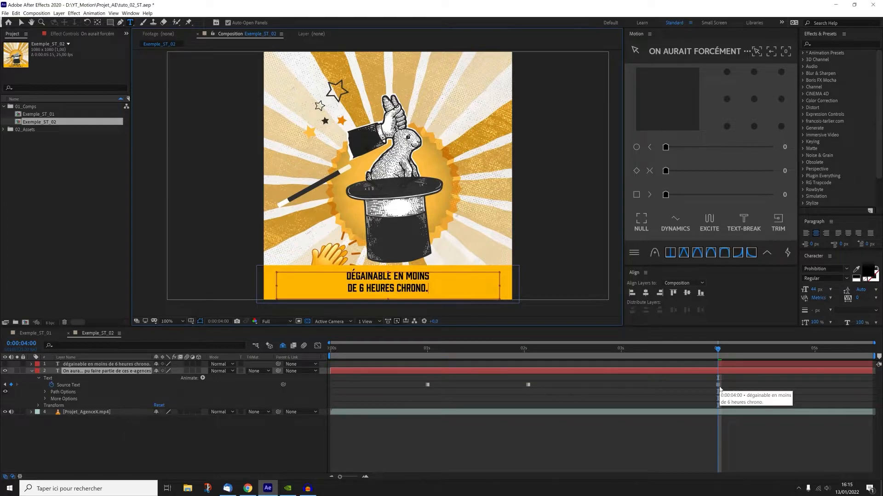
- Delete the separate "dégainable en moins de 6 heures chrono." text layer
click(742, 435)
click(738, 365)
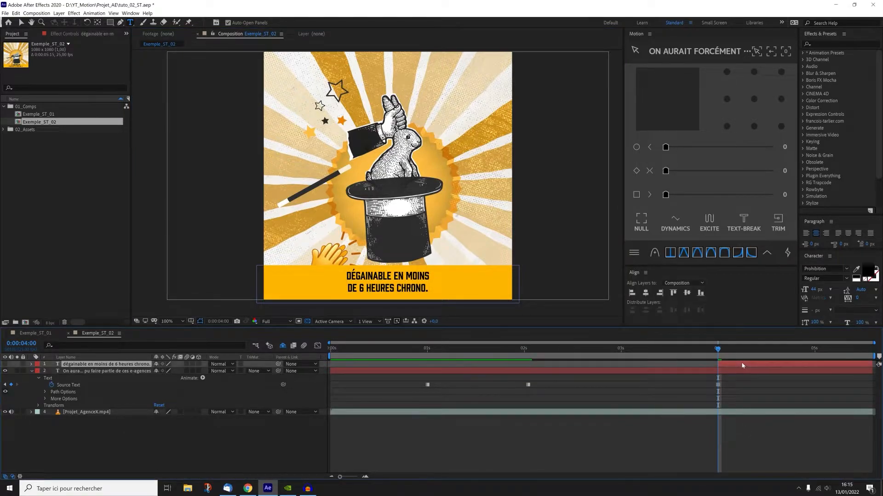
key(Delete)
- Preview the subtitles from the start and move the second Source Text keyframe to 0:00:02:10
drag(428, 350, 315, 357)
key(space)
drag(529, 377, 564, 381)
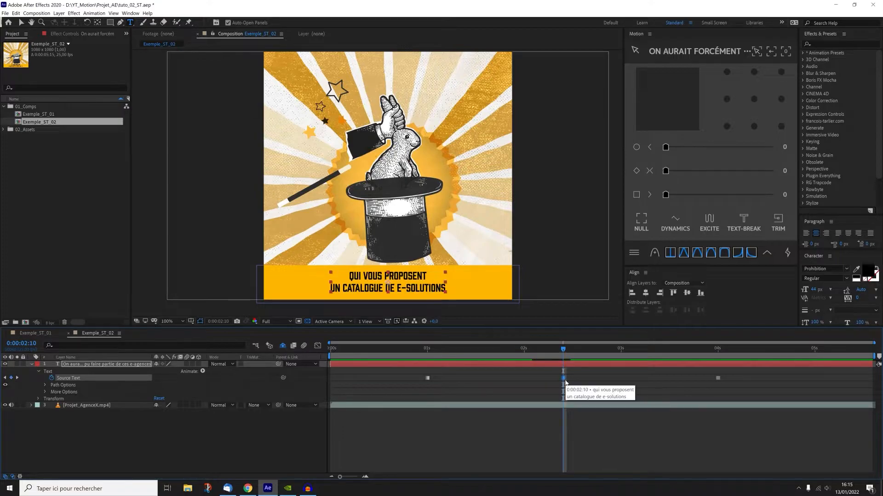
- Set the fill colour of the first subtitle at the 0:00:01:00 Source Text keyframe to white
drag(520, 352, 428, 355)
click(496, 380)
click(503, 366)
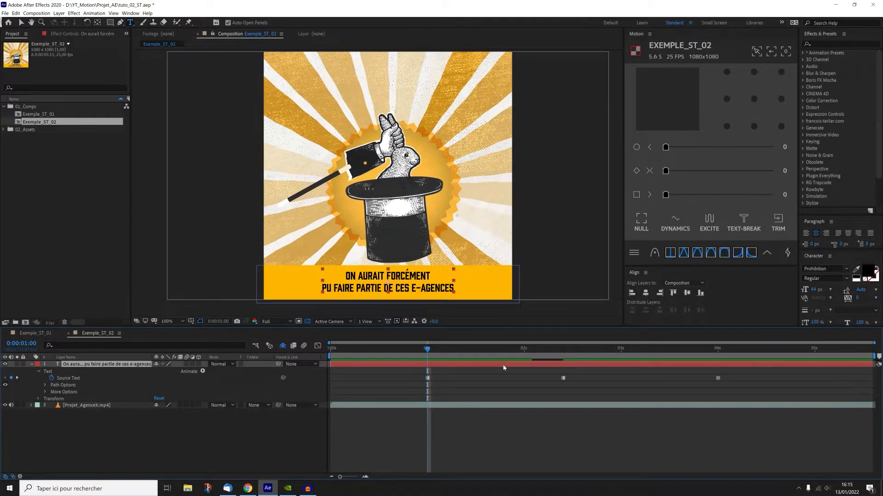
double_click(503, 368)
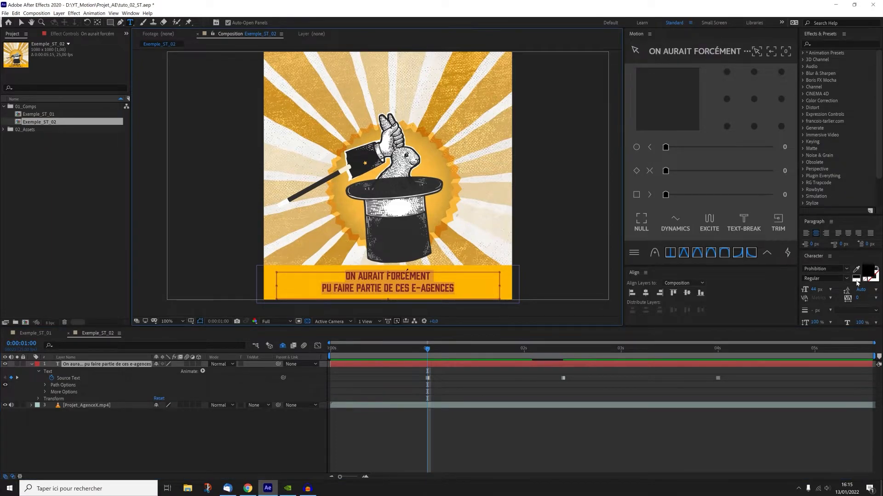
mouse_move(428, 350)
mouse_down()
mouse_move(562, 359)
mouse_move(427, 364)
mouse_up()
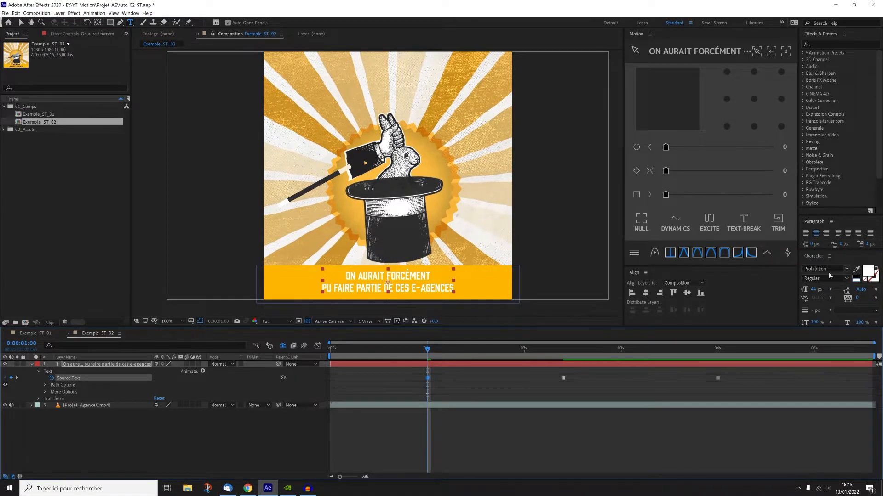
- Change the font of the first Source Text keyframe to ScriptoramaMarkdownJF
click(848, 271)
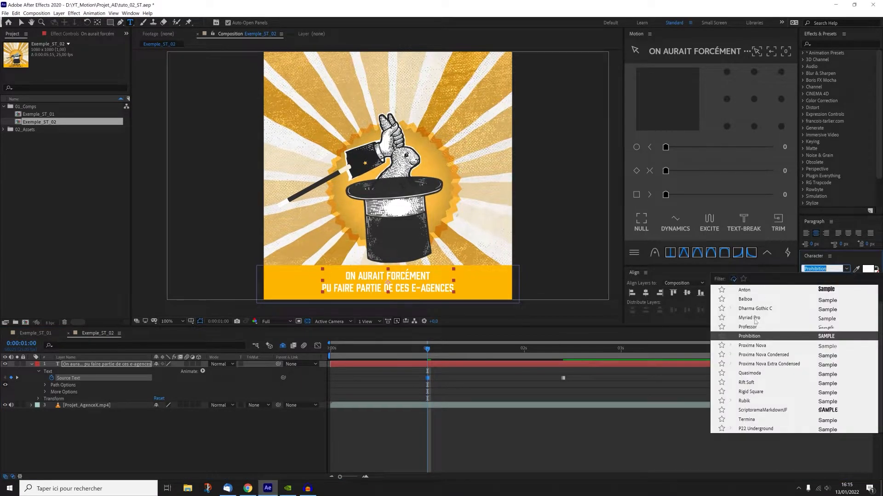
click(749, 411)
mouse_move(431, 352)
mouse_down()
mouse_move(562, 364)
mouse_move(428, 368)
mouse_up()
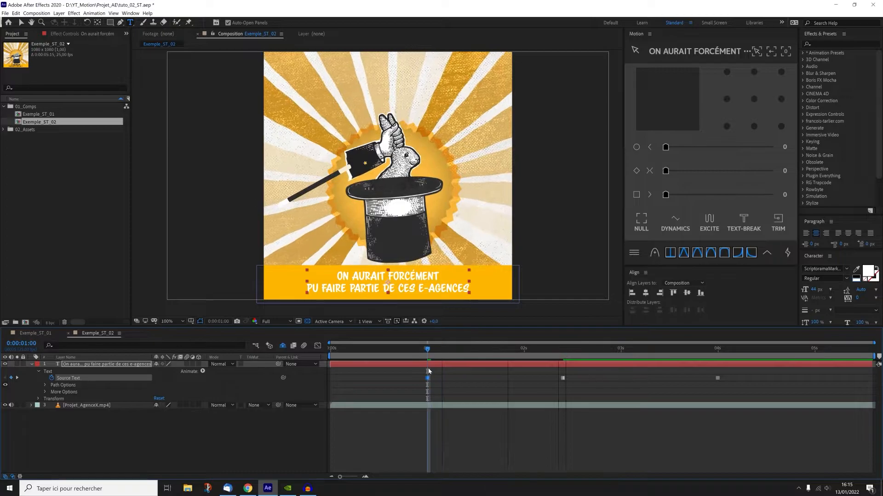
click(442, 438)
- Select all three Source Text keyframes, set their fill colour to black, and check the text change at 0:00:02:10
click(76, 379)
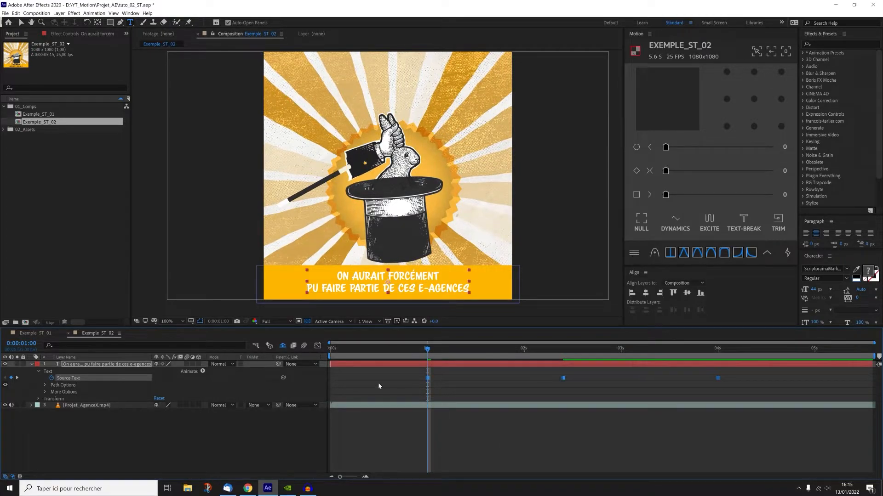
click(427, 378)
drag(427, 351, 563, 354)
click(410, 373)
drag(409, 373, 748, 392)
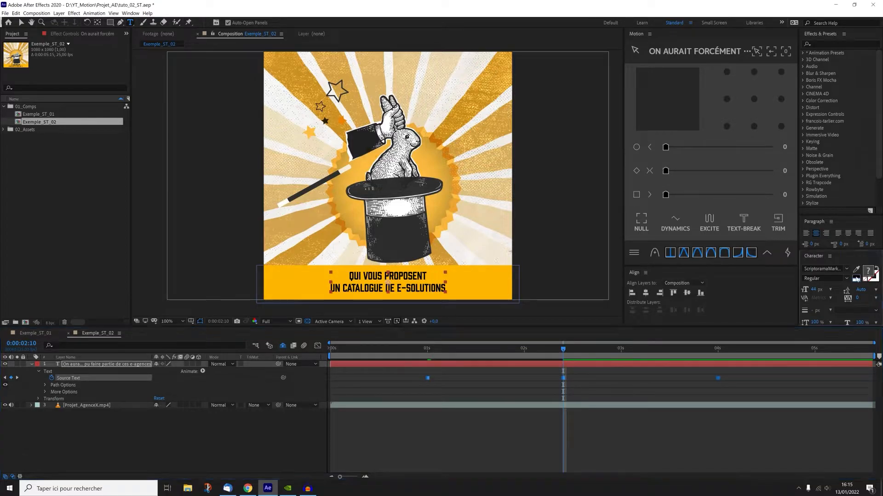
drag(424, 350, 554, 351)
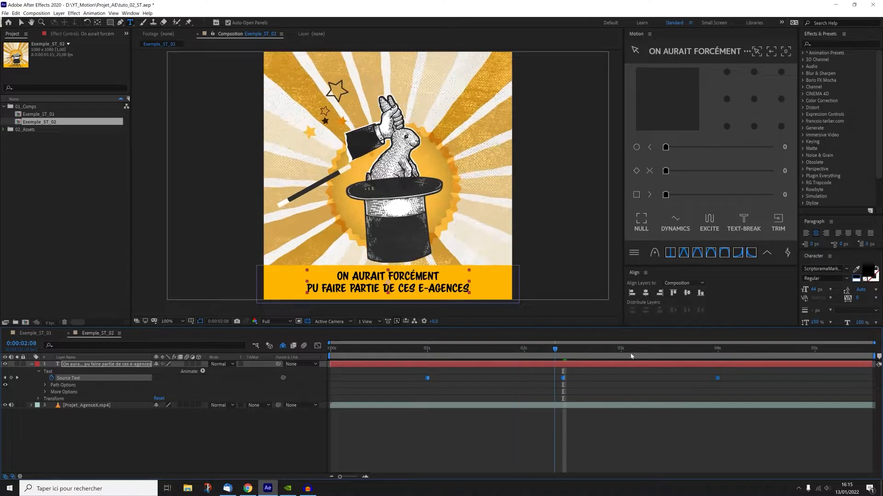
key(k)
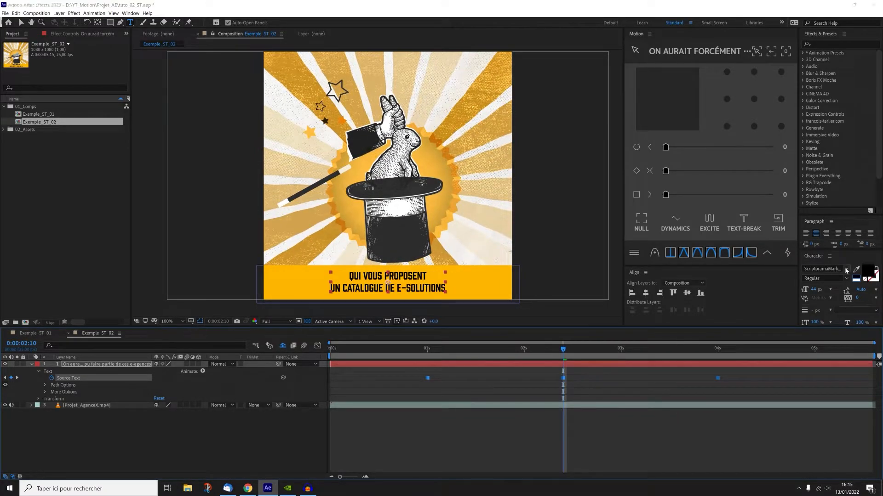
- Set the font of all selected Source Text keyframes to Balboa ExtraBlack and return to 0:00:00:23
click(846, 269)
click(728, 311)
click(436, 351)
drag(436, 351, 419, 358)
- Try moving the subtitle layer to the upper part of the image, check it at 0:00:02:08, and move it back onto the yellow band
click(475, 386)
click(490, 364)
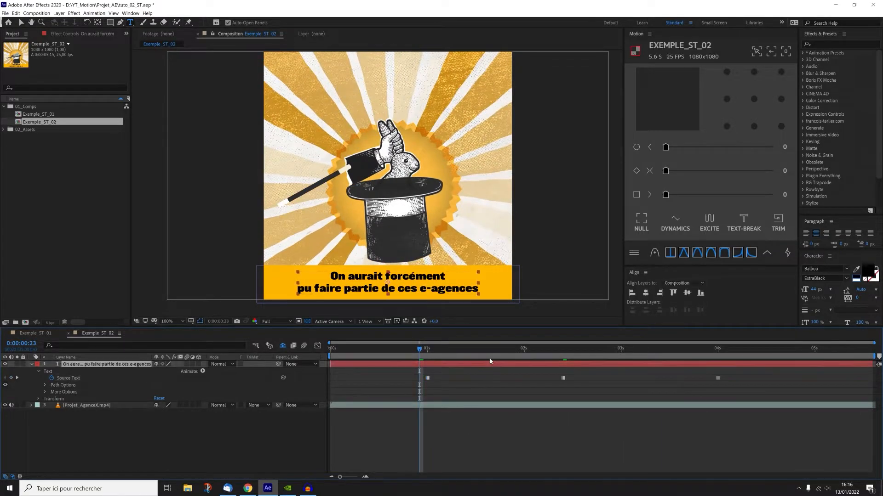
key(v)
click(455, 378)
click(459, 363)
drag(412, 281, 413, 88)
drag(420, 350, 555, 352)
drag(421, 84, 423, 291)
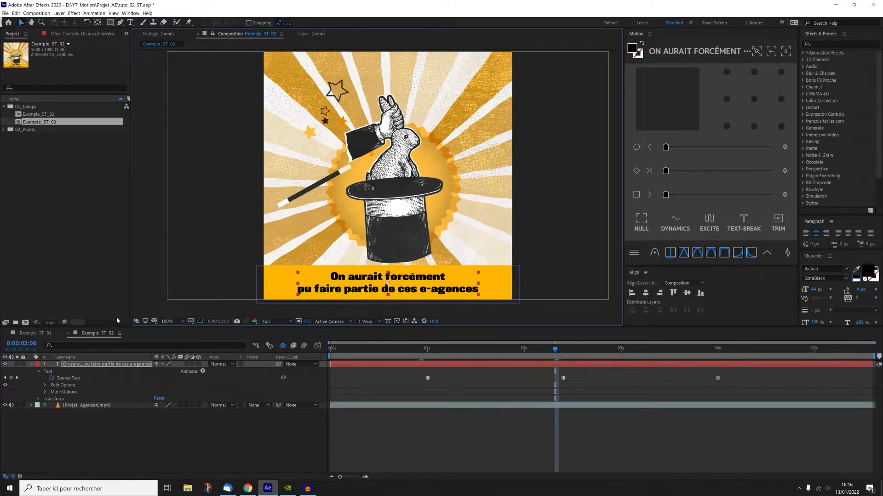
- Inspect the separate subtitle layers in the Exemple_ST_01 composition for comparison
click(36, 333)
click(551, 378)
click(689, 371)
click(728, 363)
click(676, 371)
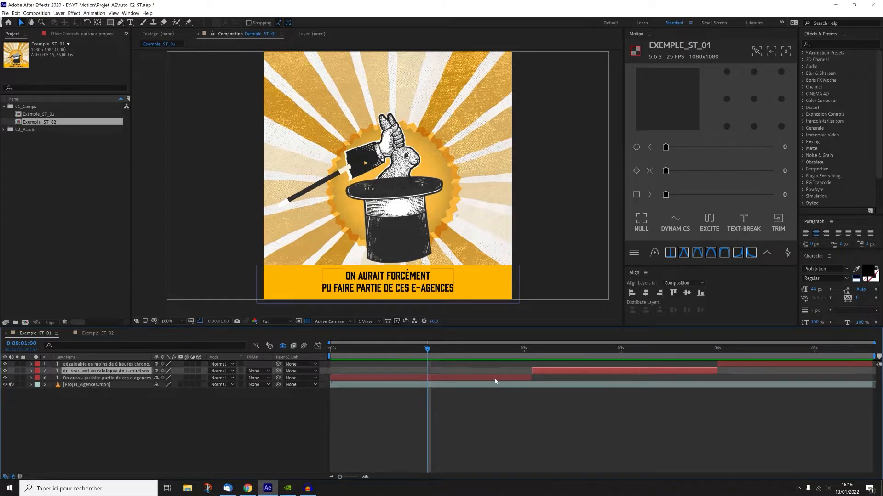
click(494, 379)
click(556, 395)
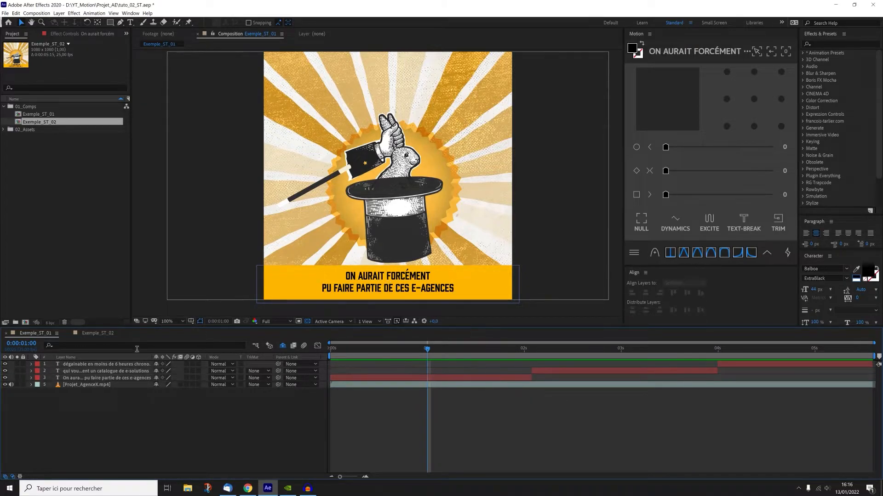
- Return to Exemple_ST_02 and scrub the single text layer across its Source Text keyframes to 0:00:04:01
click(97, 332)
click(530, 377)
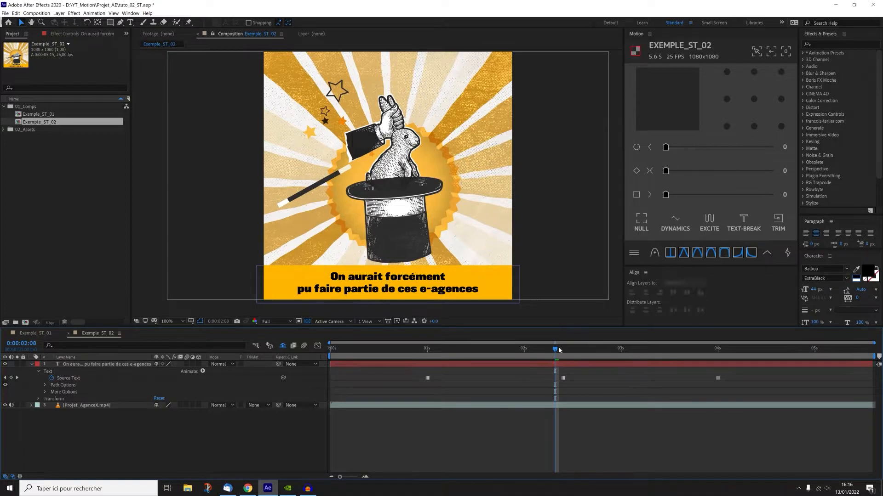
click(563, 362)
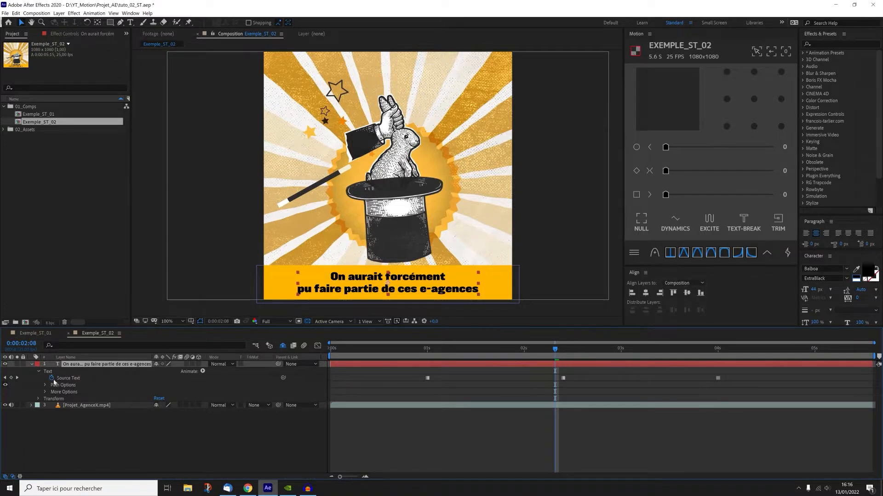
drag(557, 350, 564, 354)
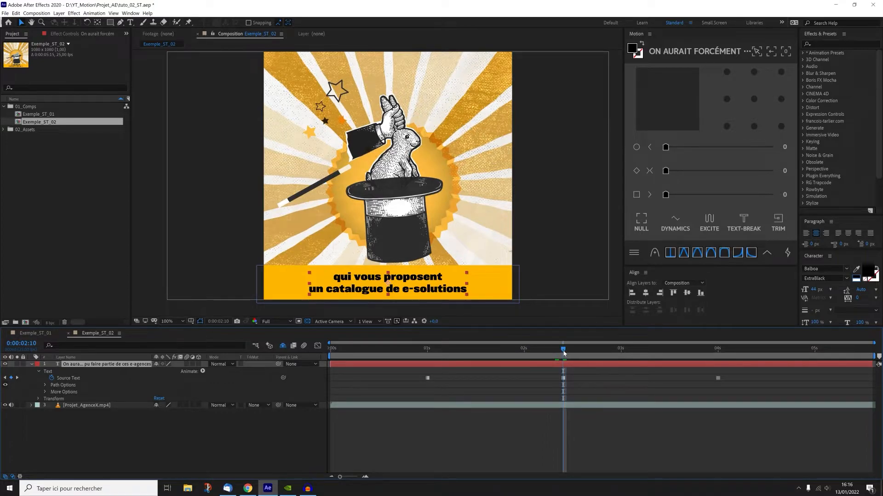
drag(564, 353, 687, 352)
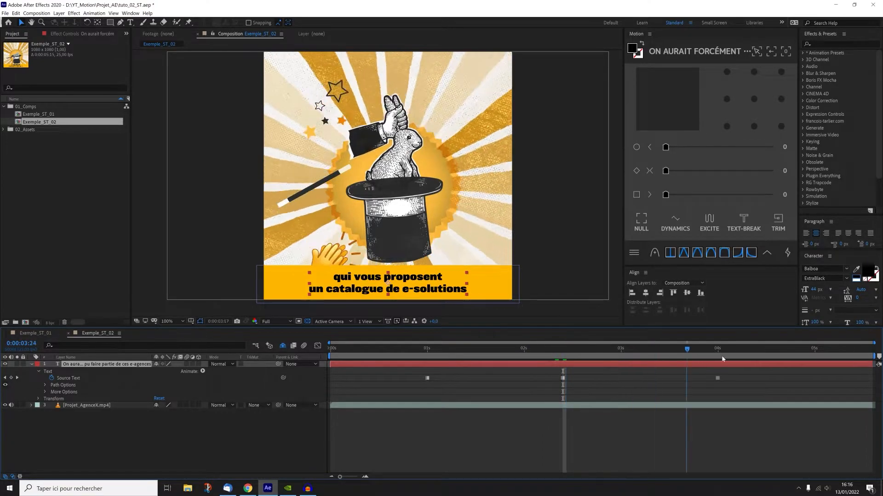
click(721, 355)
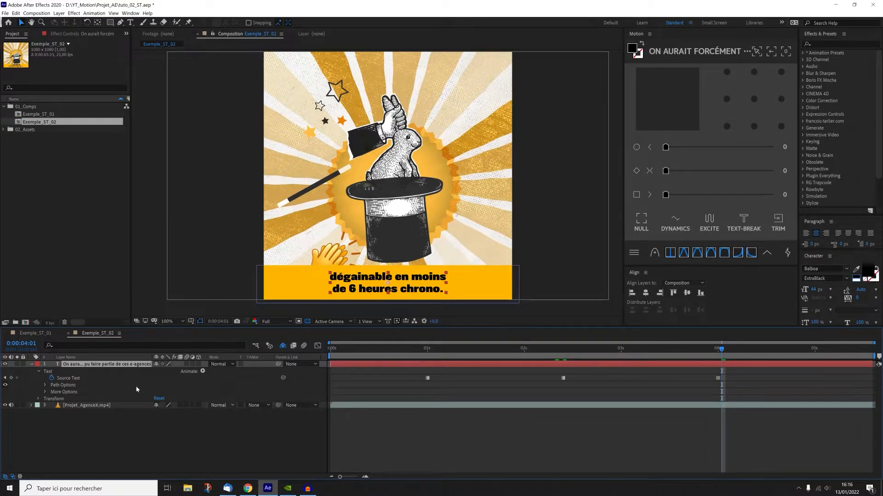
- Duplicate the Exemple_ST_02 composition, open the copy, and remove all Source Text keyframes from its text layer
key(ctrl+d)
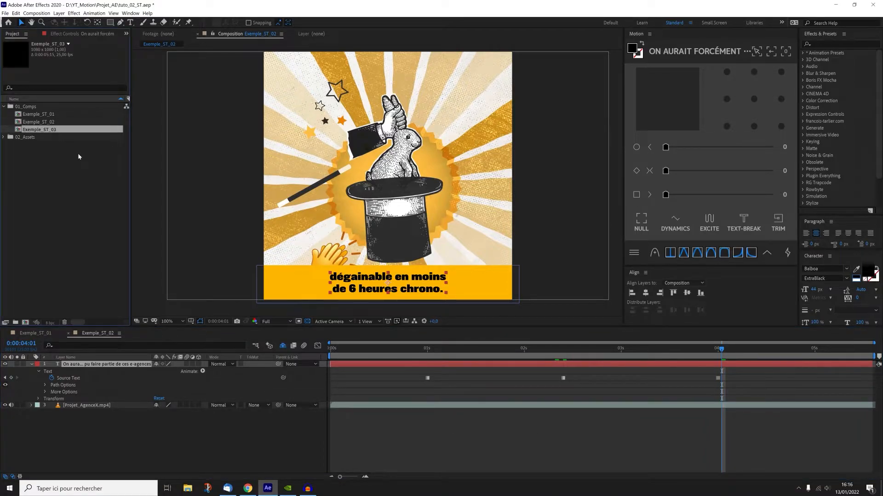
double_click(39, 129)
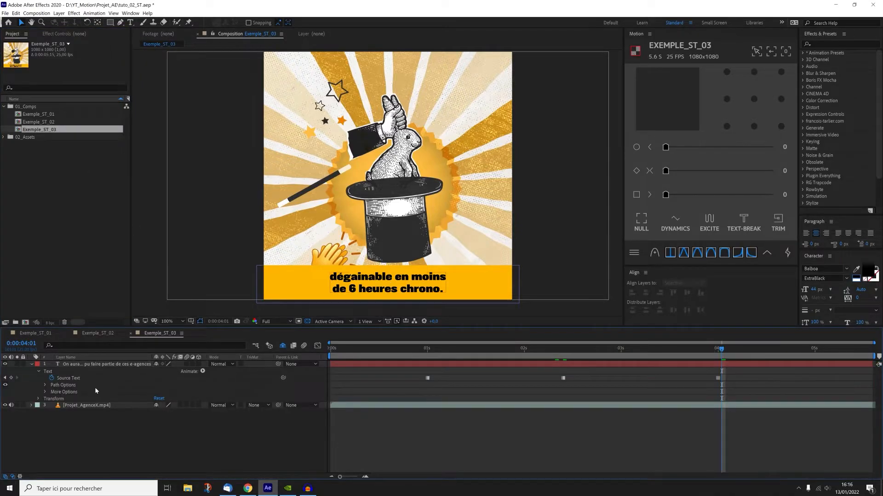
click(52, 378)
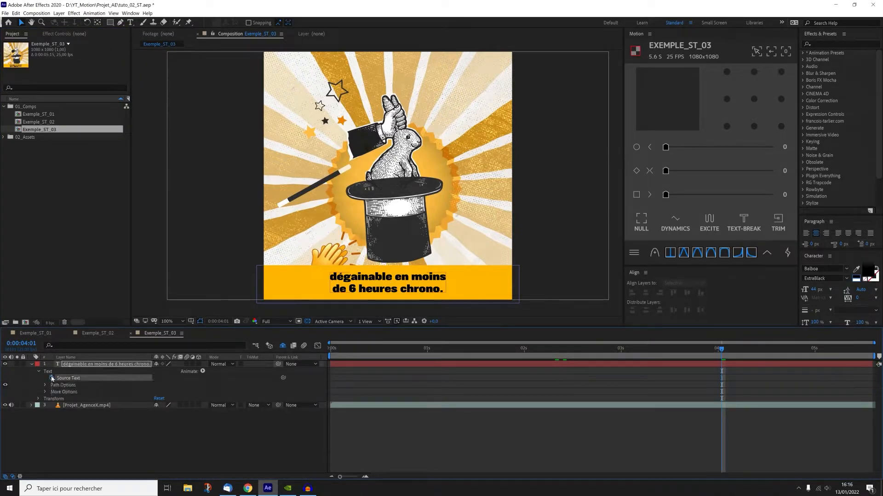
click(39, 372)
- Add a layer marker at 0:00:01:00 on the text layer with the comment "Notre texte 01"
drag(408, 354, 427, 353)
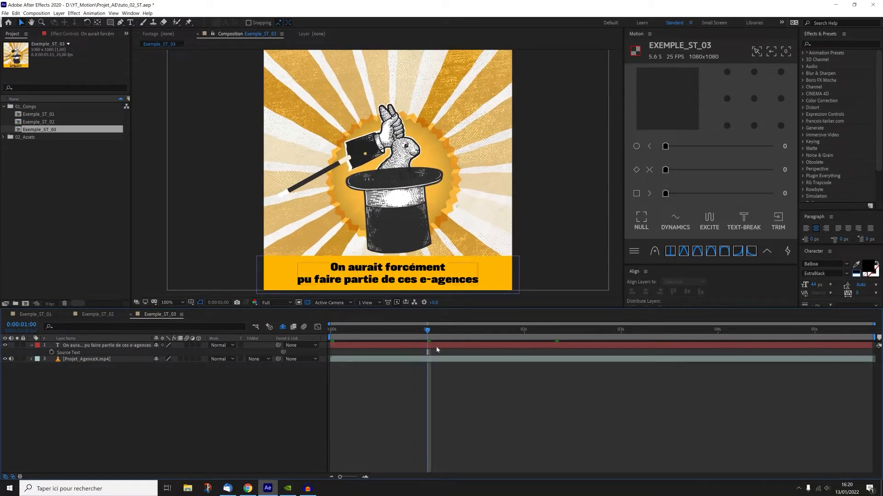
click(437, 347)
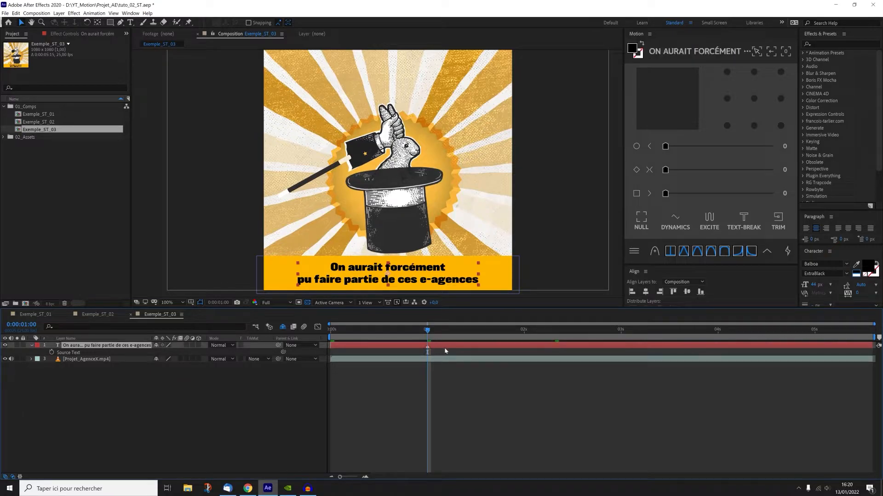
key(alt+KP_Multiply)
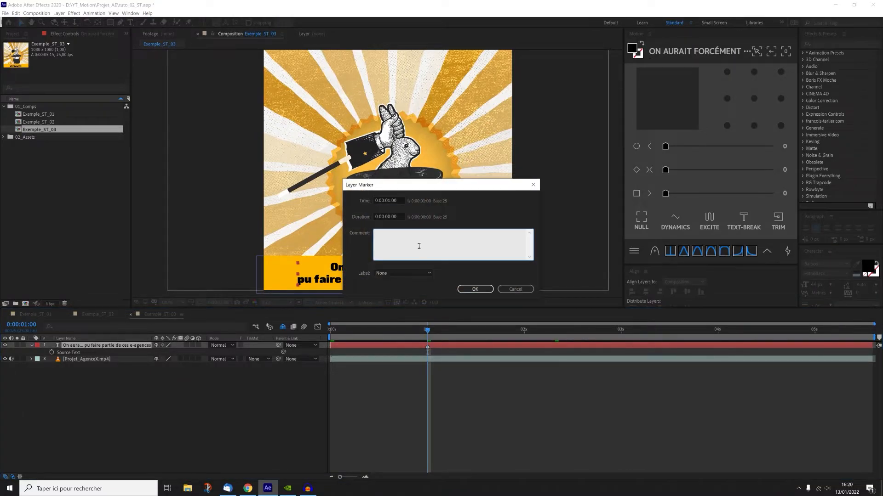
text(Notre texte 01)
click(476, 289)
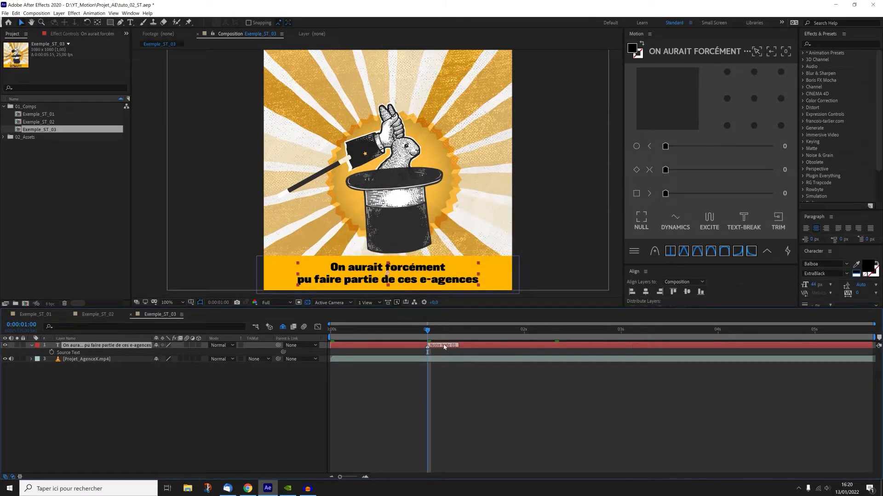
- Add the pasted expression to Source Text that reads the comment of the latest marker on the layer "st"
alt+click(52, 353)
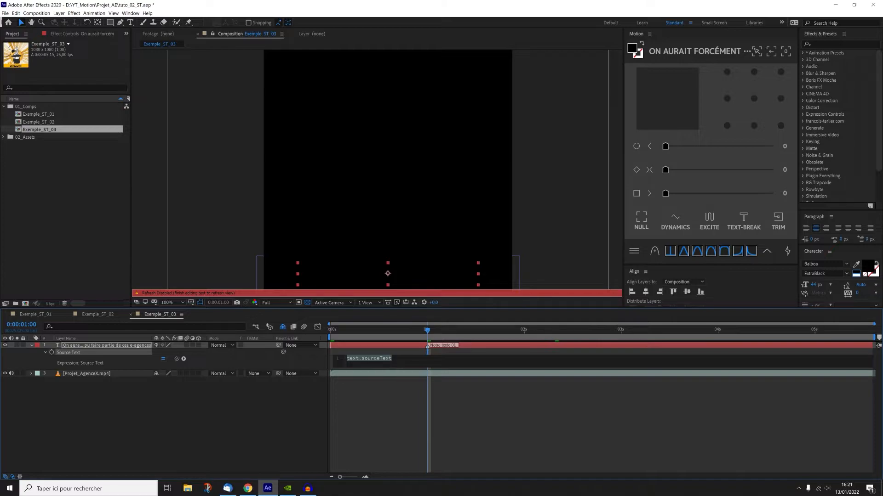
key(ctrl+v)
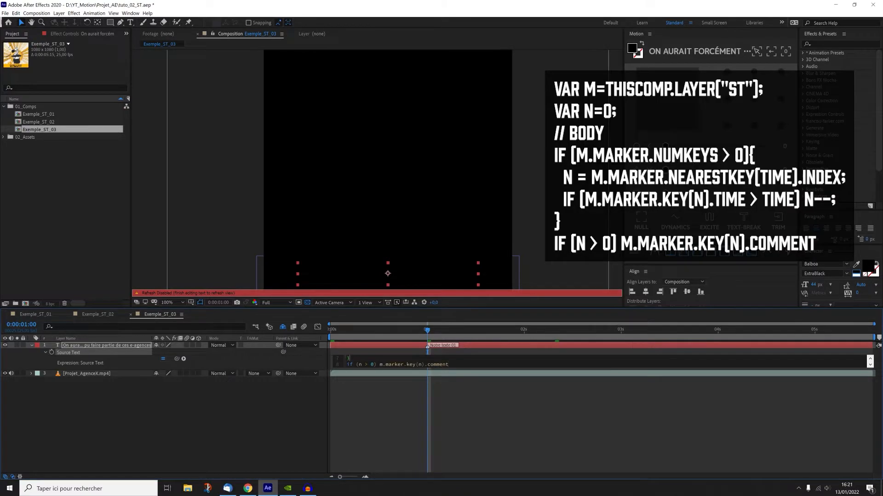
click(471, 383)
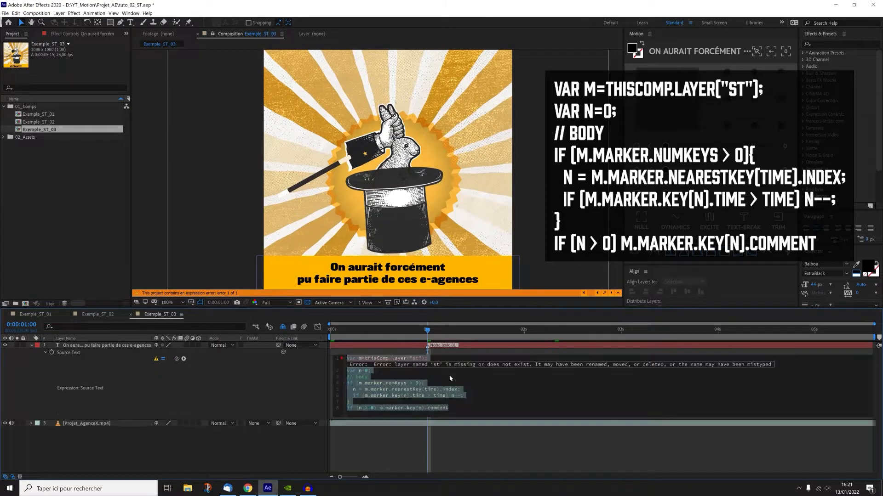
click(484, 379)
- Rename the text layer to "st" to match the layer name in the expression
double_click(415, 359)
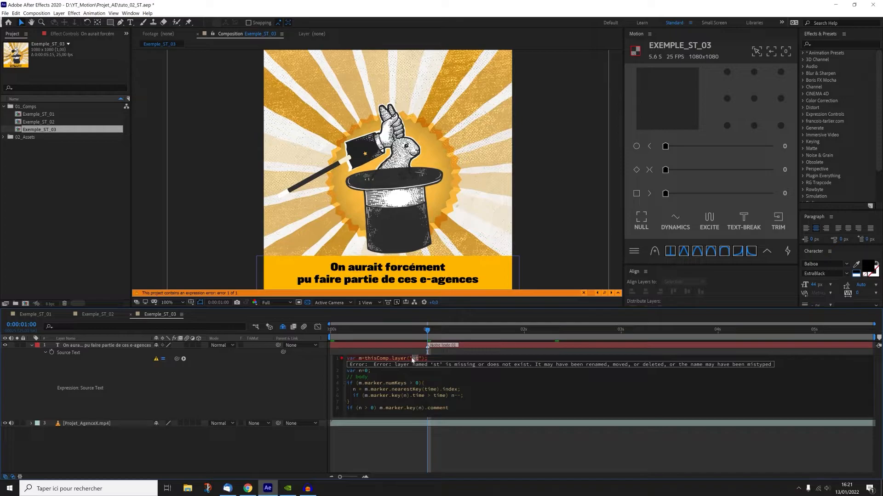
click(108, 345)
key(Return)
text(s)
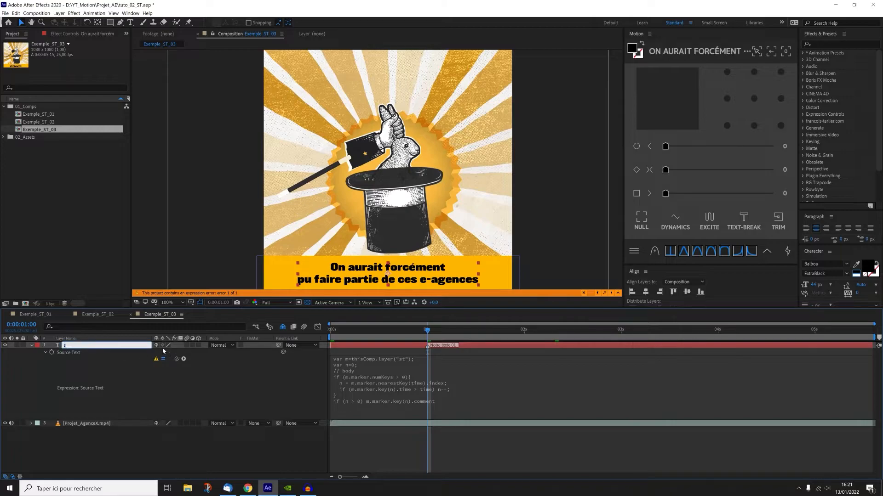
text(t)
key(Return)
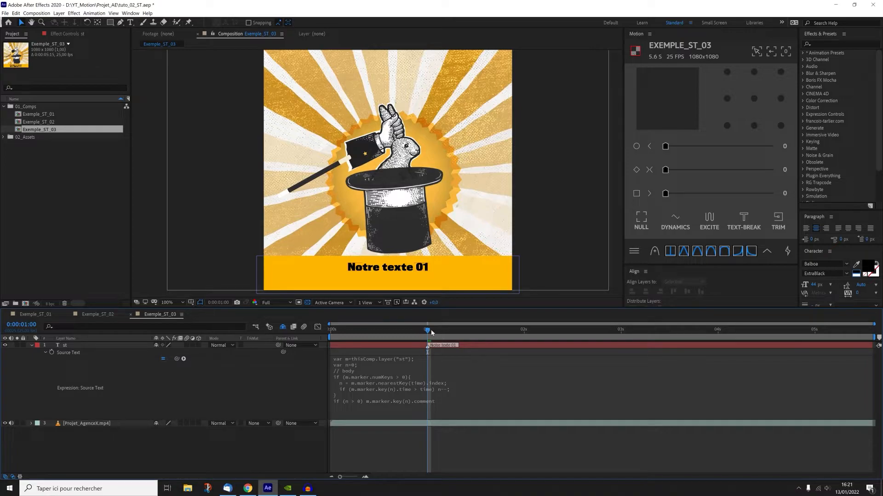
- Add a layer marker without a comment at 0:00:02:00 on the "st" layer
drag(427, 330, 525, 337)
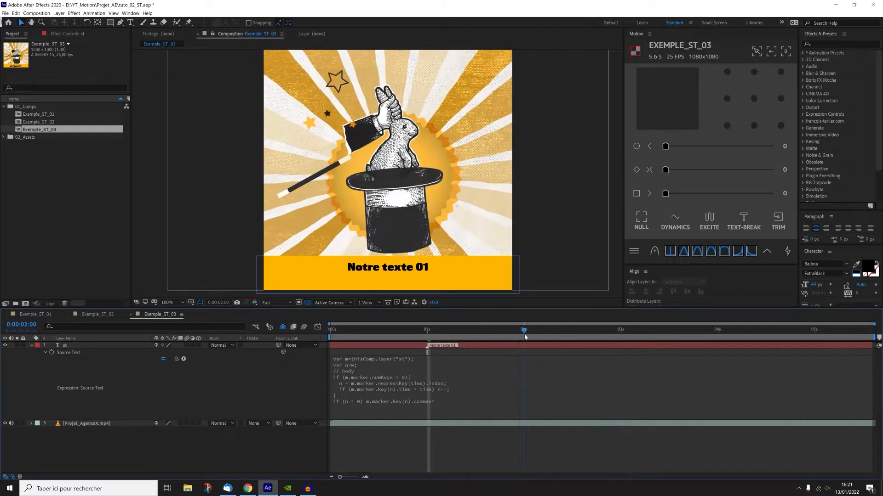
click(549, 347)
key(KP_Multiply)
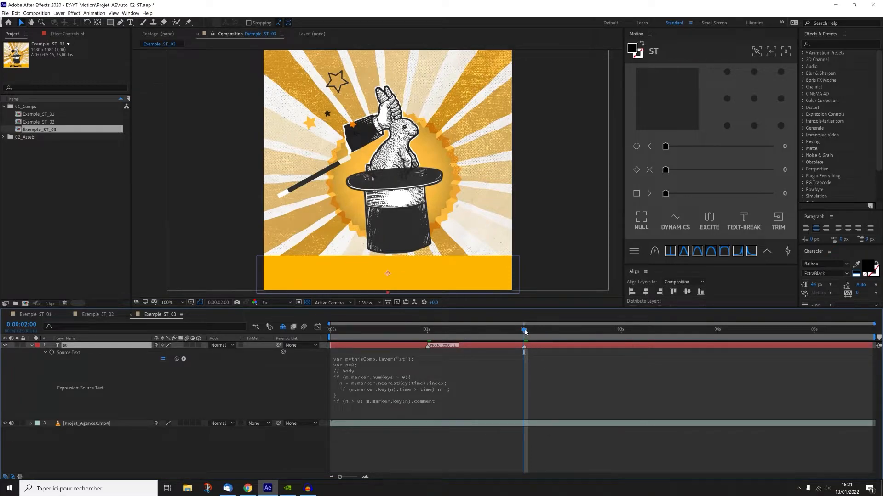
- Add a layer marker at 0:00:03:00 on the "st" layer with the comment "Notre texte 02"
drag(525, 332, 625, 335)
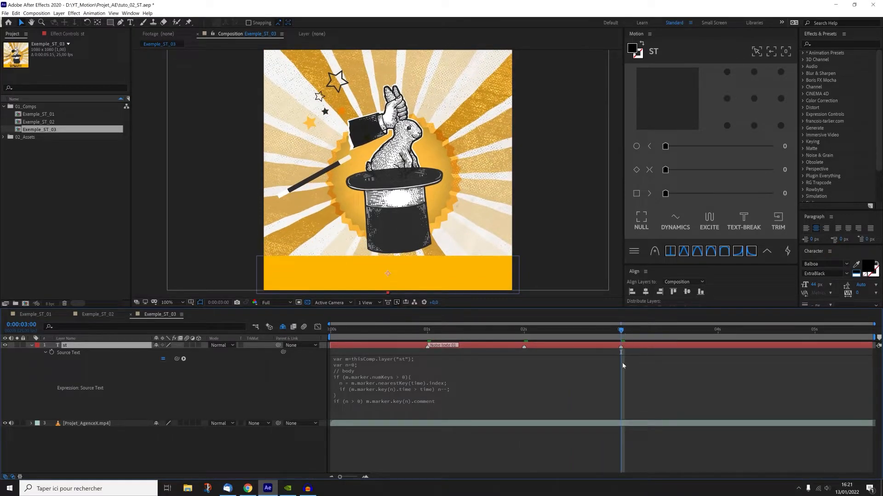
double_click(622, 347)
text(Notre texte 02)
click(464, 289)
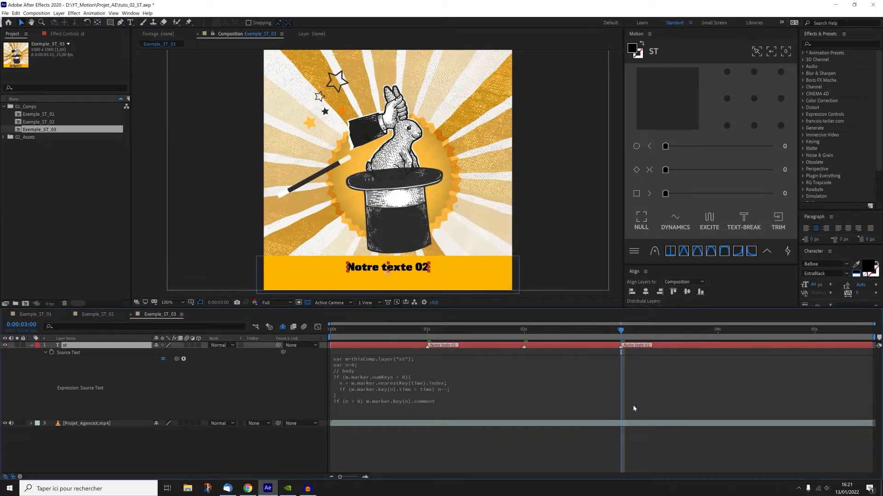
- Move the playhead back to the first marker at 0:00:01:00 and collapse the "st" layer's properties
click(628, 423)
drag(618, 330, 427, 330)
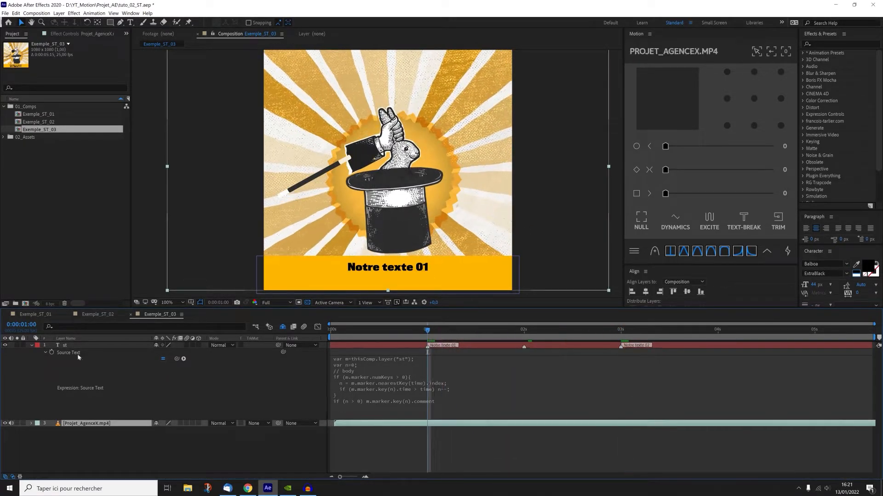
click(32, 346)
click(141, 405)
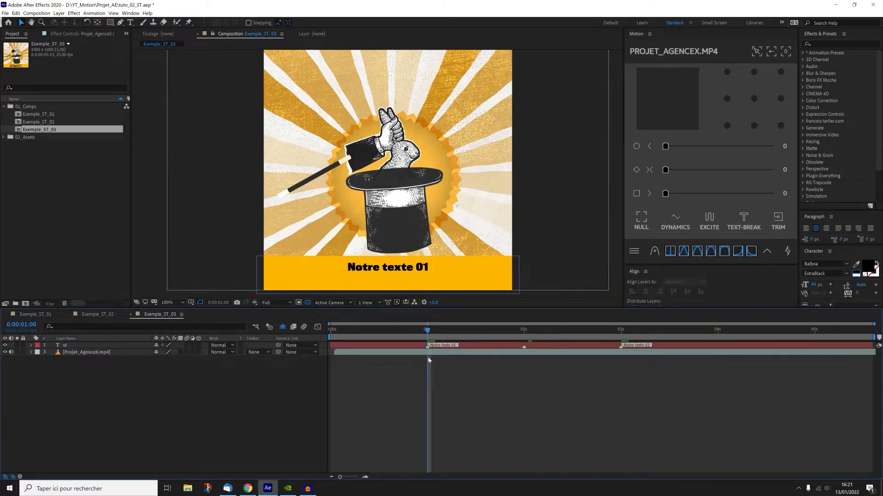
- Lengthen the comment of the "st" marker at 0:00:01:00 to "Notre texte 01 Notre texte 01 Notre texte 01"
click(476, 346)
mouse_move(427, 348)
mouse_down()
mouse_move(360, 349)
mouse_move(419, 349)
mouse_up()
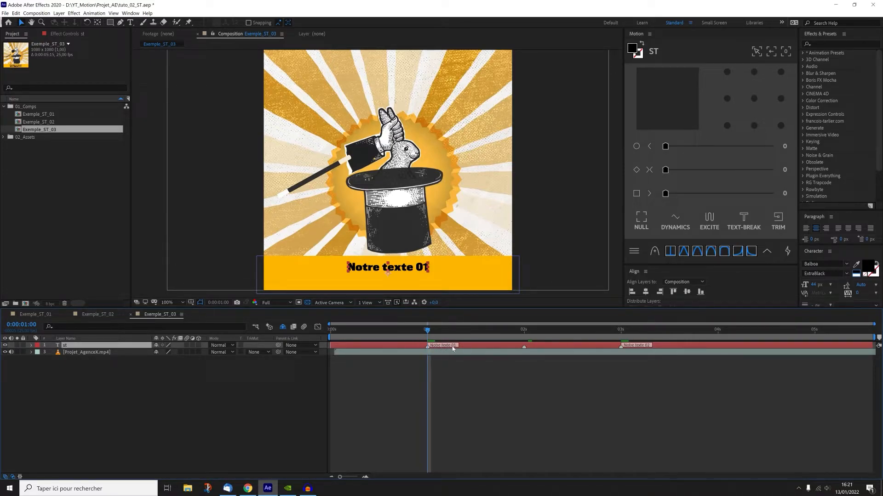
double_click(452, 348)
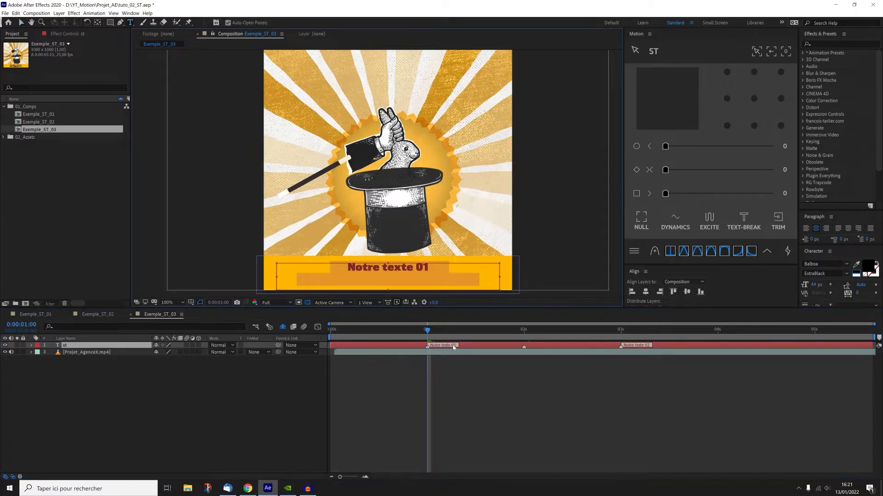
double_click(428, 348)
key(ctrl+c)
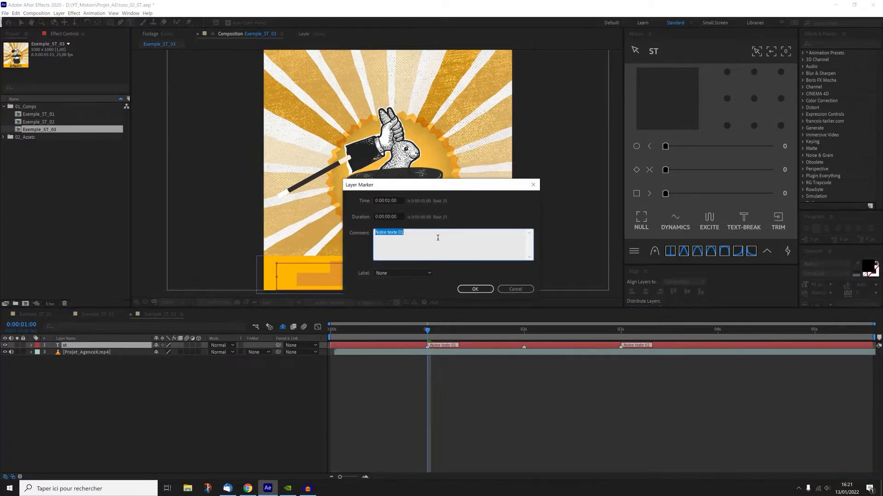
click(404, 244)
key(ctrl+v)
key(ctrl+v)
click(475, 288)
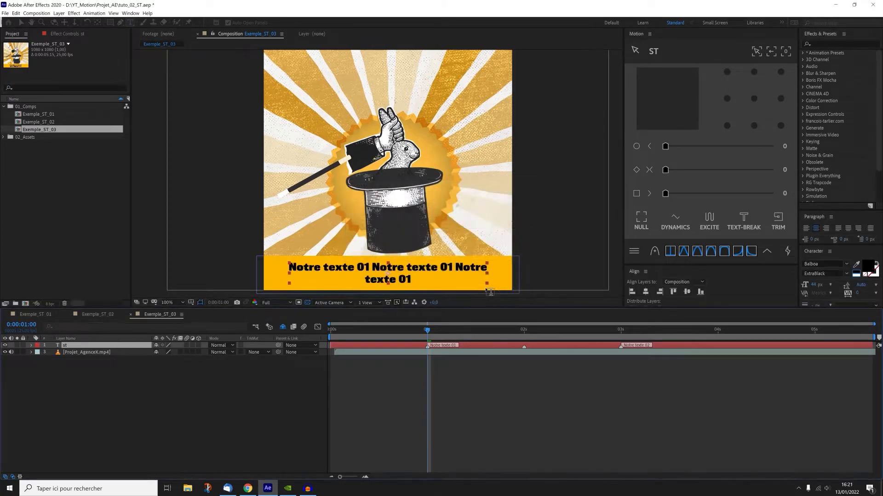
- Add layer markers without comments at 0:00:04:00 and 0:00:05:00 on the "st" layer
click(597, 376)
drag(617, 330, 815, 338)
click(723, 347)
key(KP_Multiply)
key(KP_Multiply)
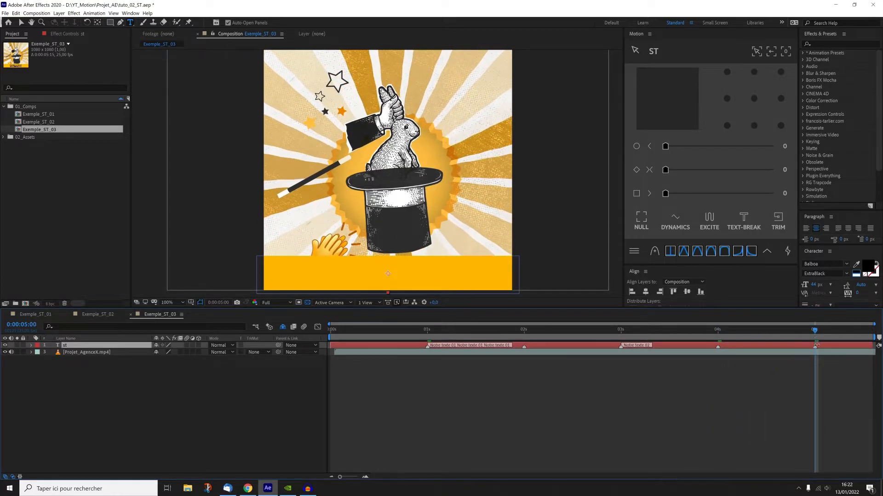
- Give the marker at 0:00:05:00 on the "st" layer the comment "Notre texte 03"
double_click(816, 347)
text(No)
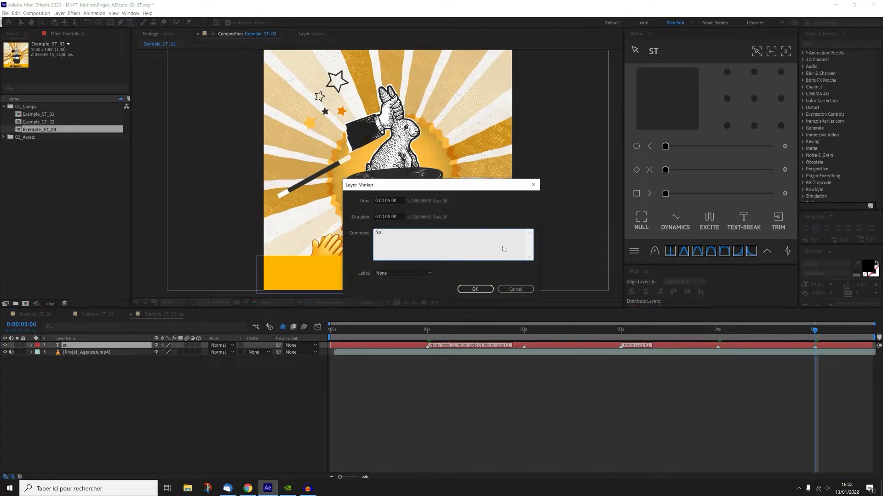
text(tre texte 03)
click(487, 288)
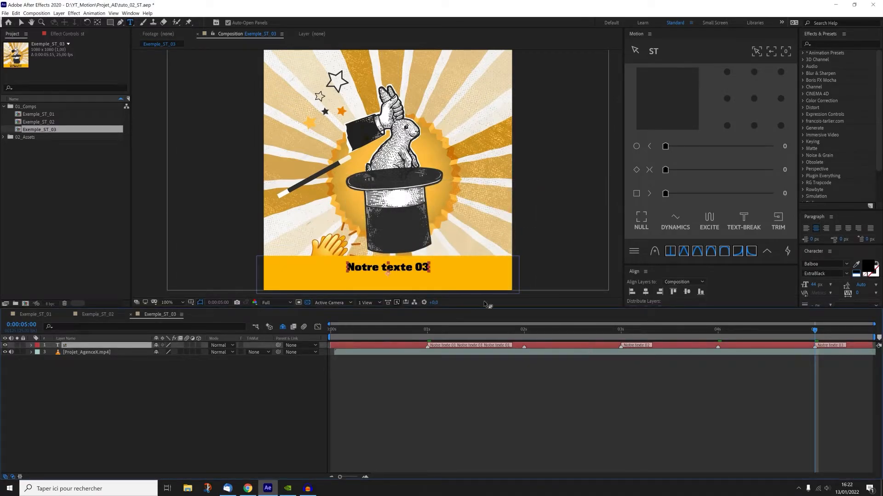
- Try moving the subtitle text straight up to the top of the artwork and preview the composition
click(22, 22)
drag(398, 271, 398, 72)
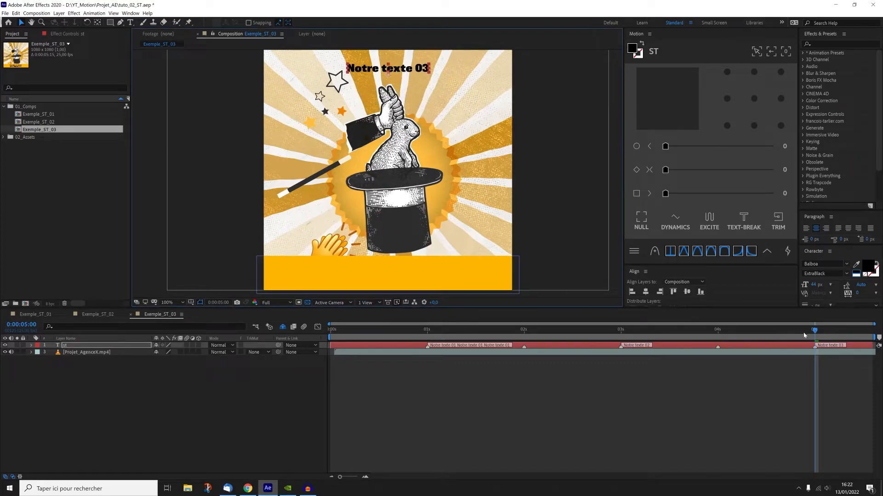
key(space)
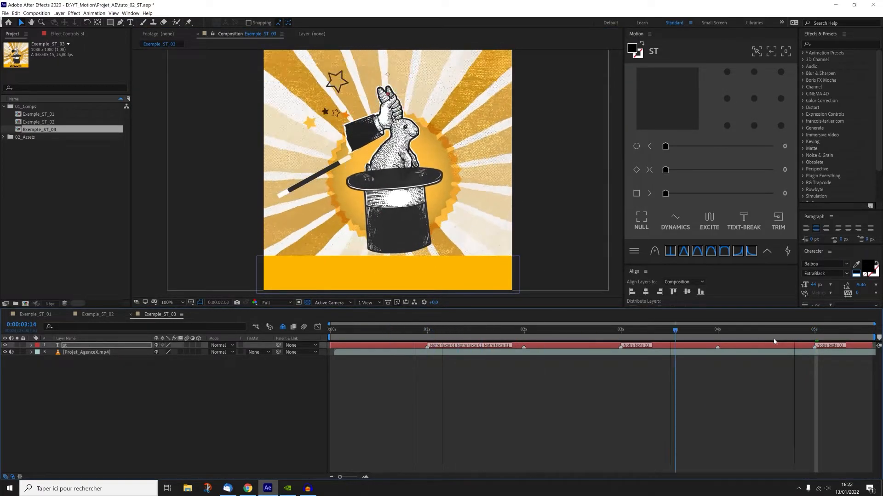
- Set the font of the "st" text layer to Professor and check it on the first subtitle
click(569, 346)
drag(839, 247, 838, 203)
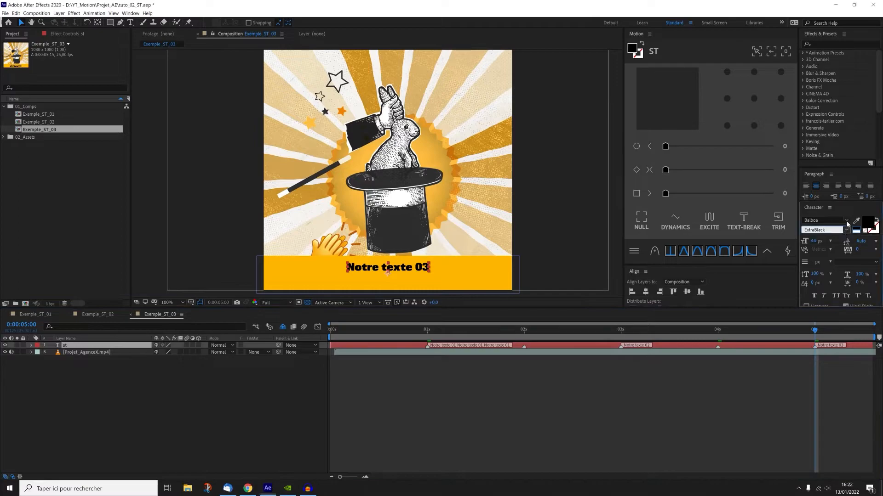
click(845, 222)
click(755, 279)
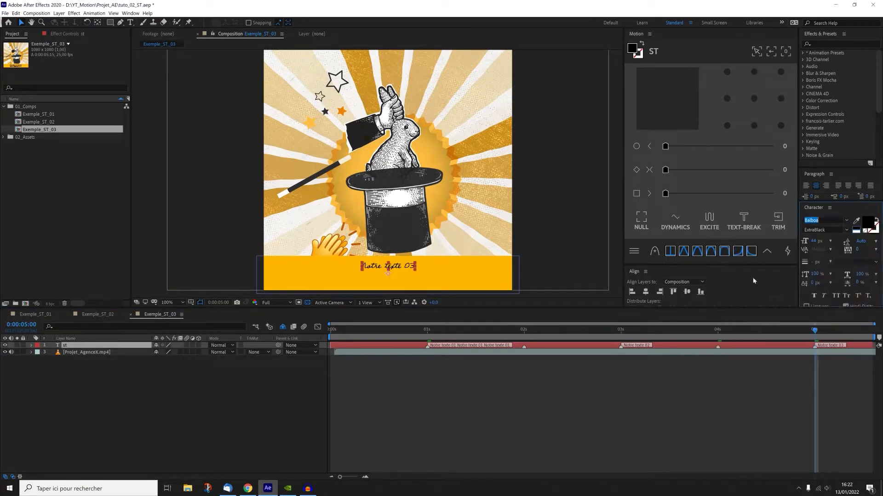
click(548, 377)
drag(749, 331, 509, 339)
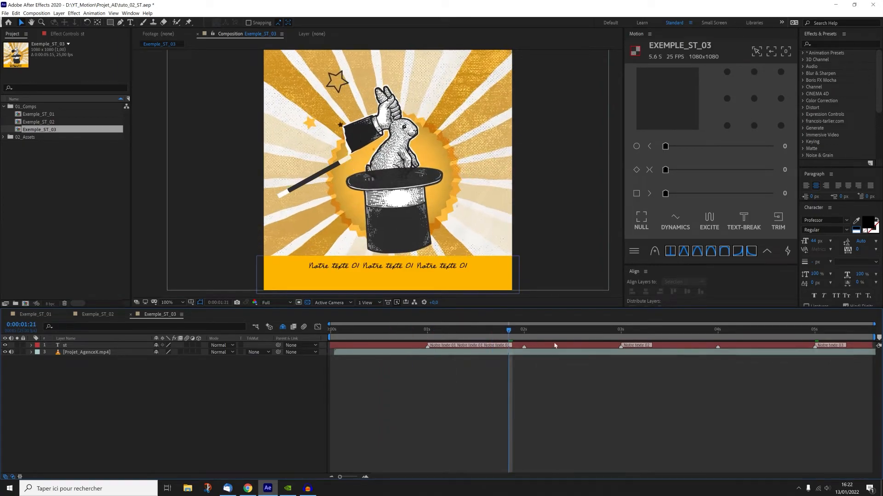
- Try a red fill colour on the "st" text, check it along the timeline and undo it
click(442, 266)
click(867, 222)
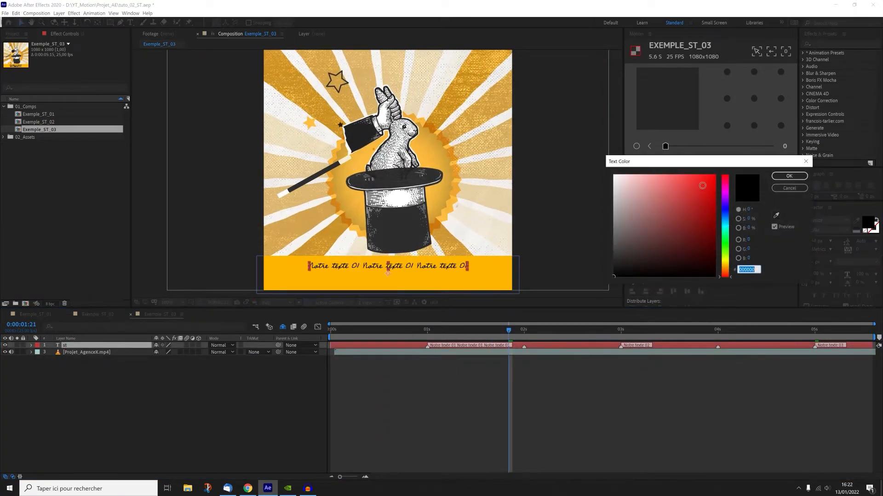
drag(701, 186, 718, 174)
click(787, 178)
click(550, 369)
drag(437, 331, 519, 332)
key(ctrl+z)
key(ctrl+z)
key(ctrl+z)
- Try a font size of 18 px on the "st" text and check it from the first to the last subtitle
click(542, 369)
click(552, 346)
drag(459, 327, 427, 330)
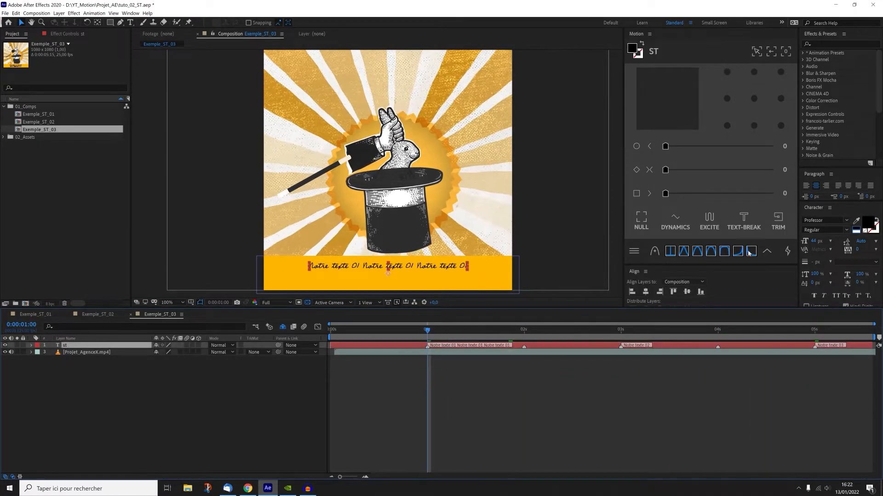
mouse_move(826, 244)
mouse_down()
mouse_move(834, 244)
mouse_move(812, 247)
mouse_up()
drag(435, 331, 839, 343)
click(782, 380)
click(775, 347)
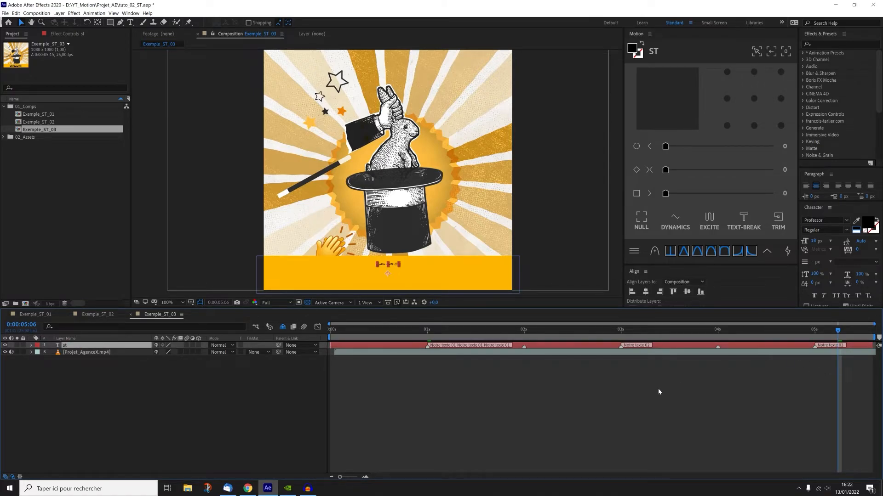
- Restore the "st" text's previous size and shift the video layer back to the start of the composition
click(583, 399)
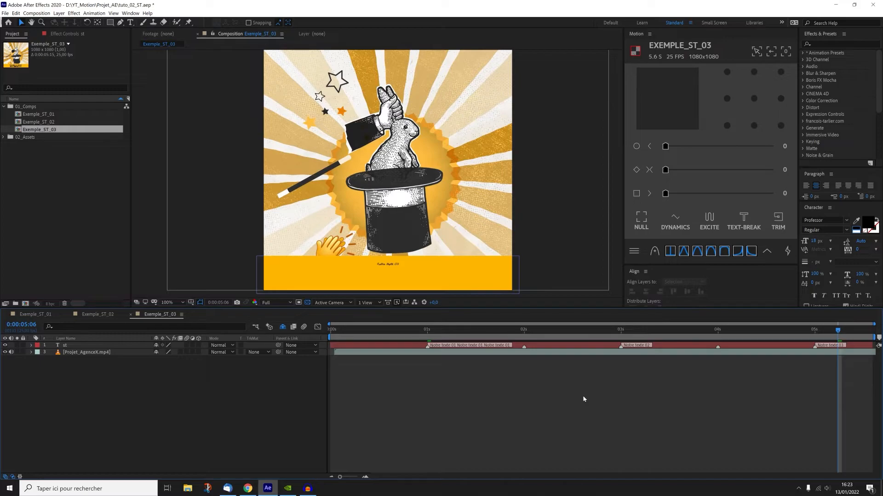
click(661, 345)
drag(664, 331, 427, 333)
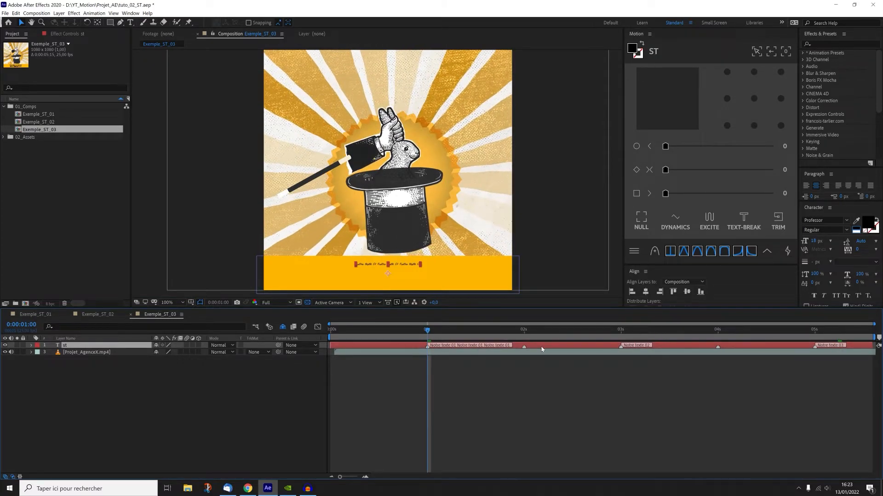
click(389, 354)
click(413, 379)
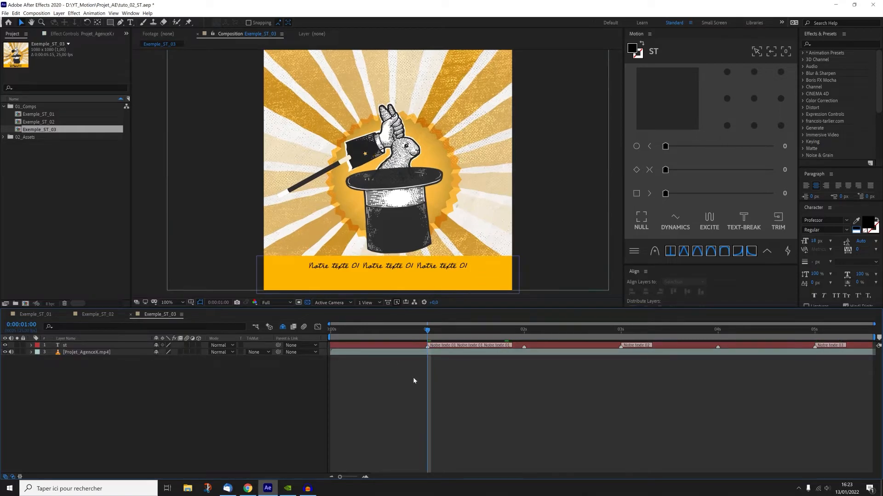
- Review the first marker's comment and check the subtitle at the markers at 0:00:02:00 and 0:00:03:00
double_click(428, 345)
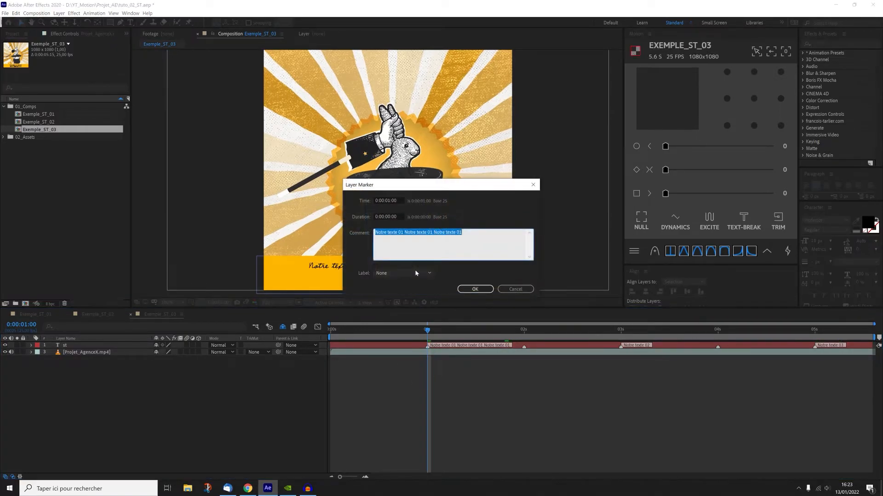
click(515, 289)
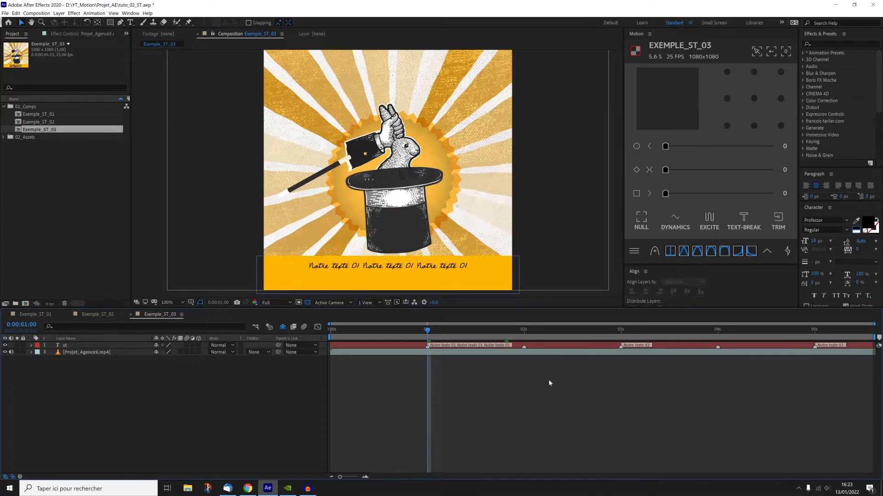
click(524, 330)
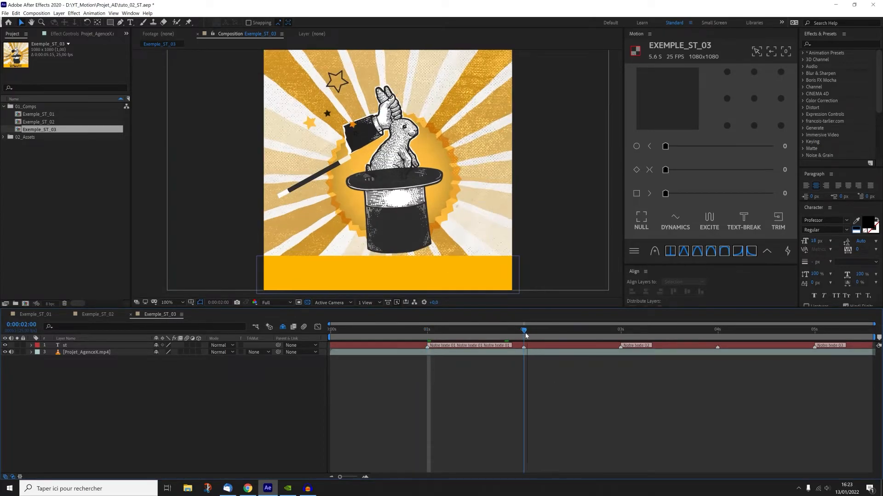
click(557, 348)
click(620, 330)
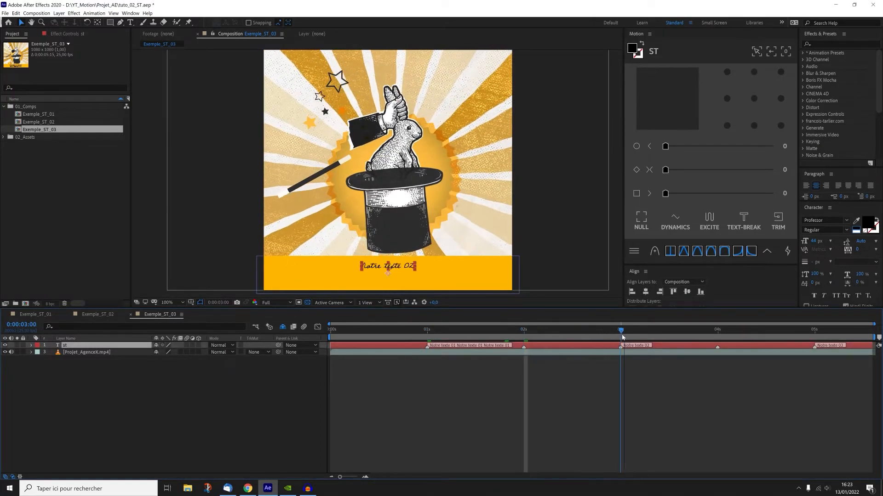
- Set the "st" text to a font size of 91 px and a blue fill, 0F00FF
drag(814, 241, 837, 245)
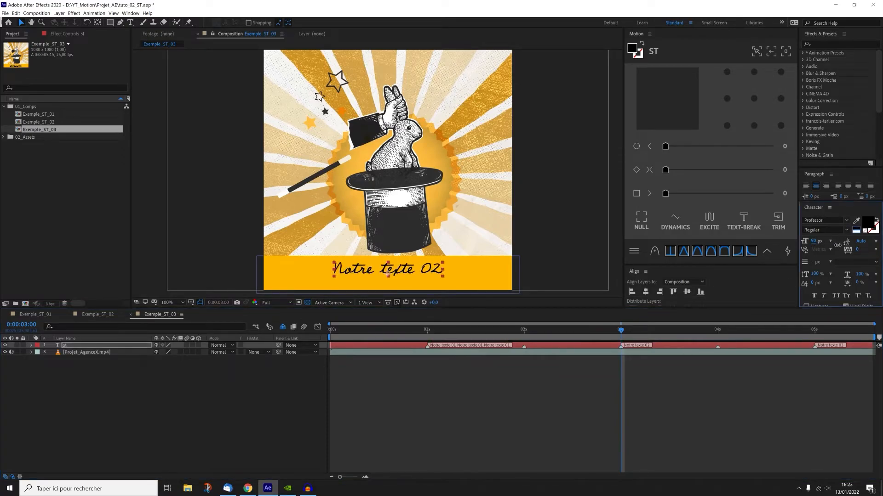
click(867, 222)
click(715, 175)
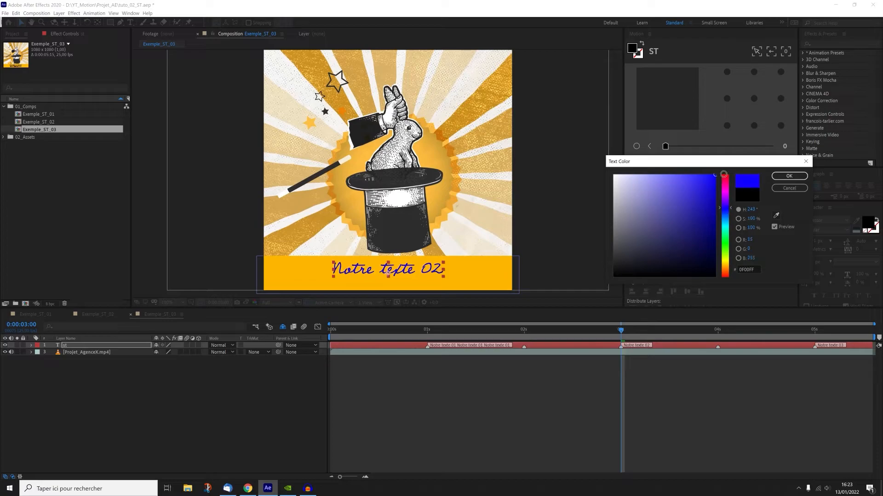
click(789, 176)
click(658, 378)
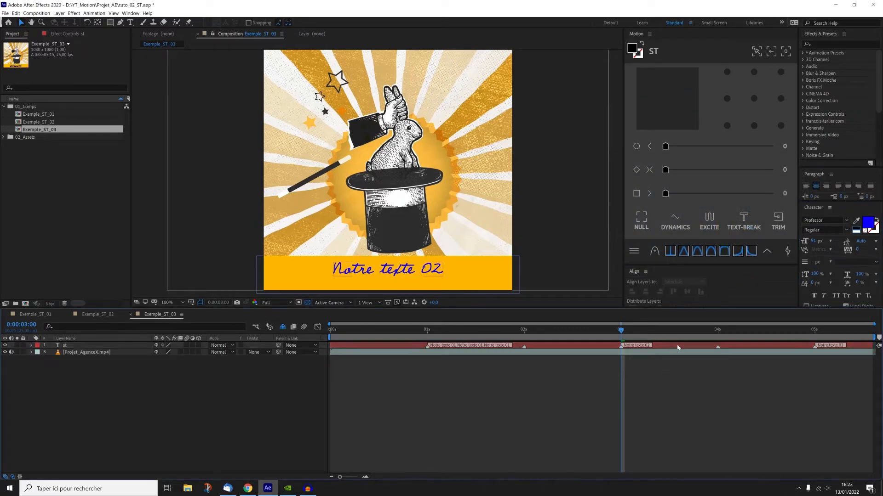
- Compare the subtitle setups in Exemple_ST_01, Exemple_ST_02 and Exemple_ST_03 by scrubbing through each timeline
click(677, 346)
drag(621, 330, 617, 348)
click(140, 395)
click(37, 315)
drag(435, 330, 807, 342)
click(99, 316)
drag(416, 332, 729, 352)
click(159, 314)
drag(622, 331, 634, 349)
click(526, 379)
click(680, 347)
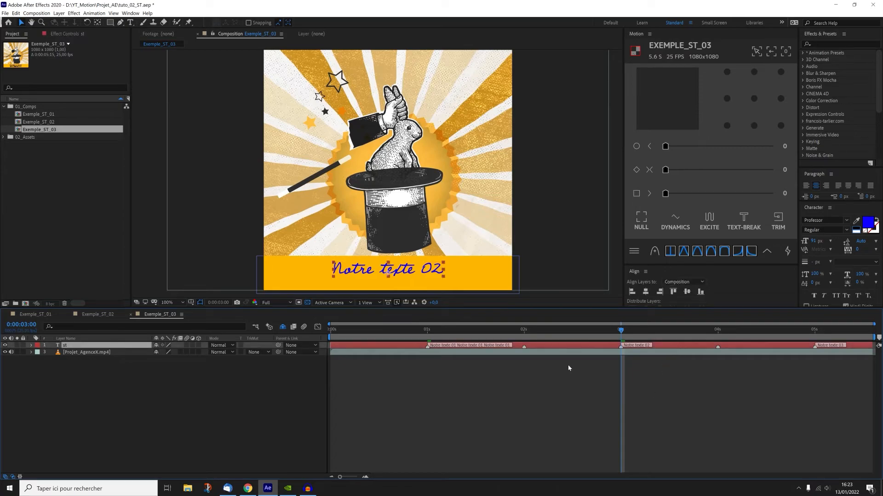
drag(432, 331, 620, 331)
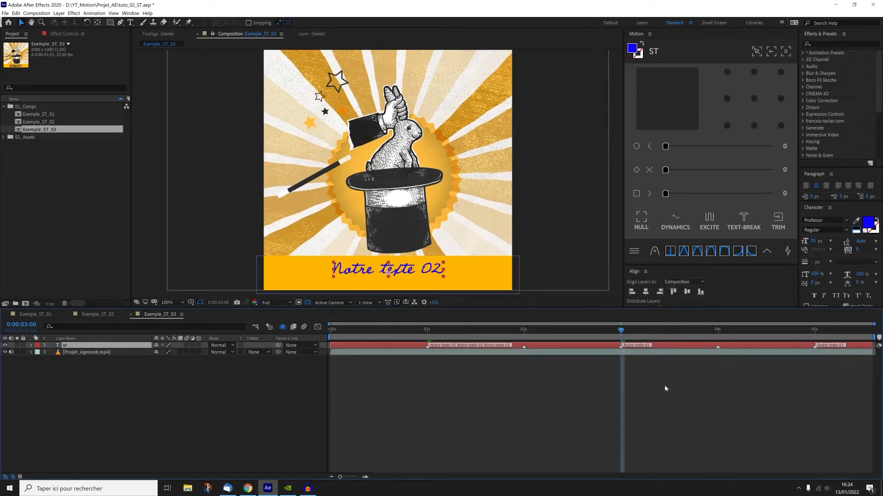
click(674, 400)
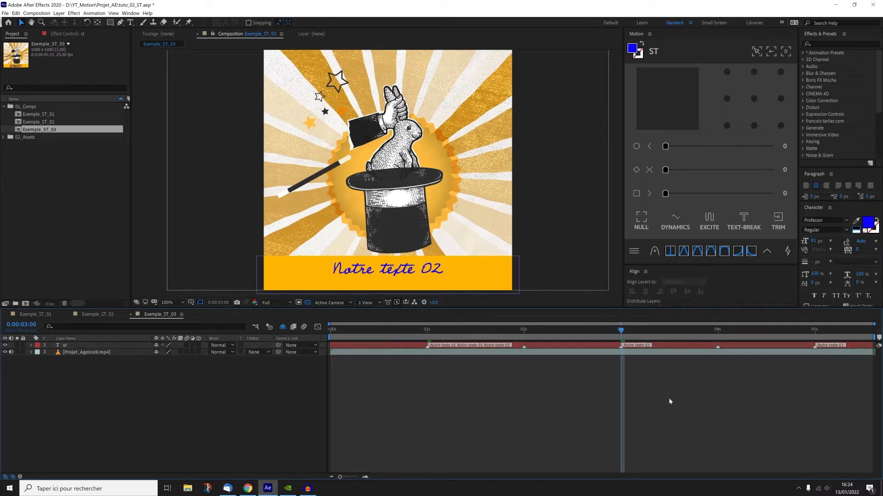
- Open the Source Text expression of the "st" layer with the playhead on the marker at 0:00:01:00
click(562, 346)
drag(525, 332, 427, 331)
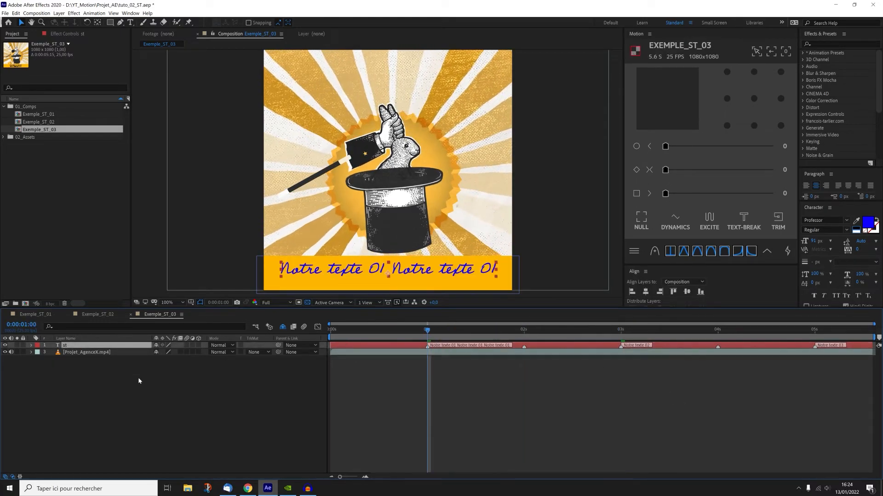
click(31, 346)
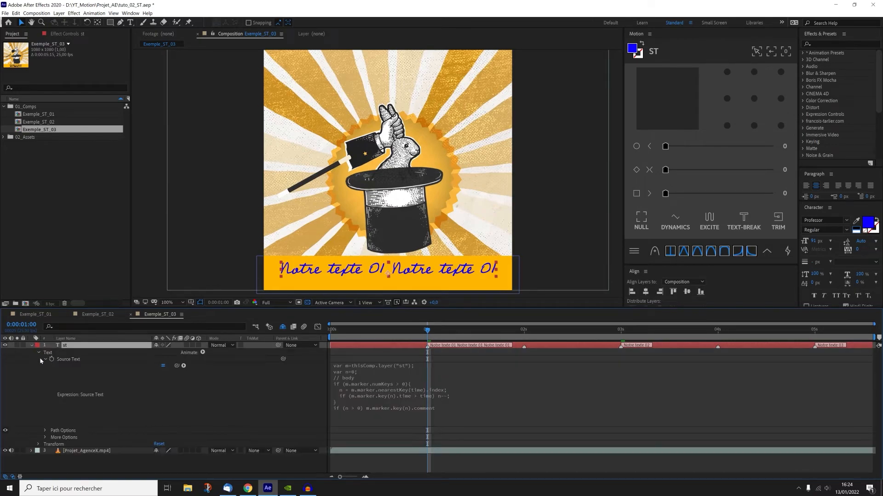
click(395, 382)
click(483, 384)
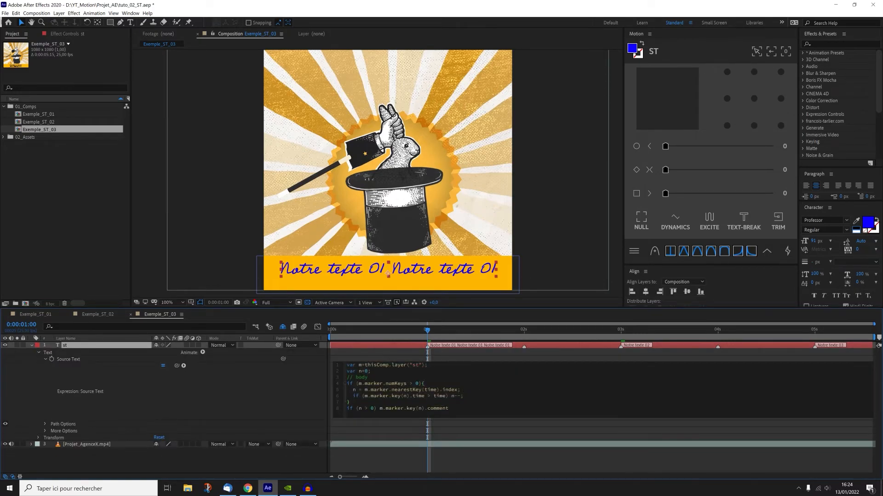